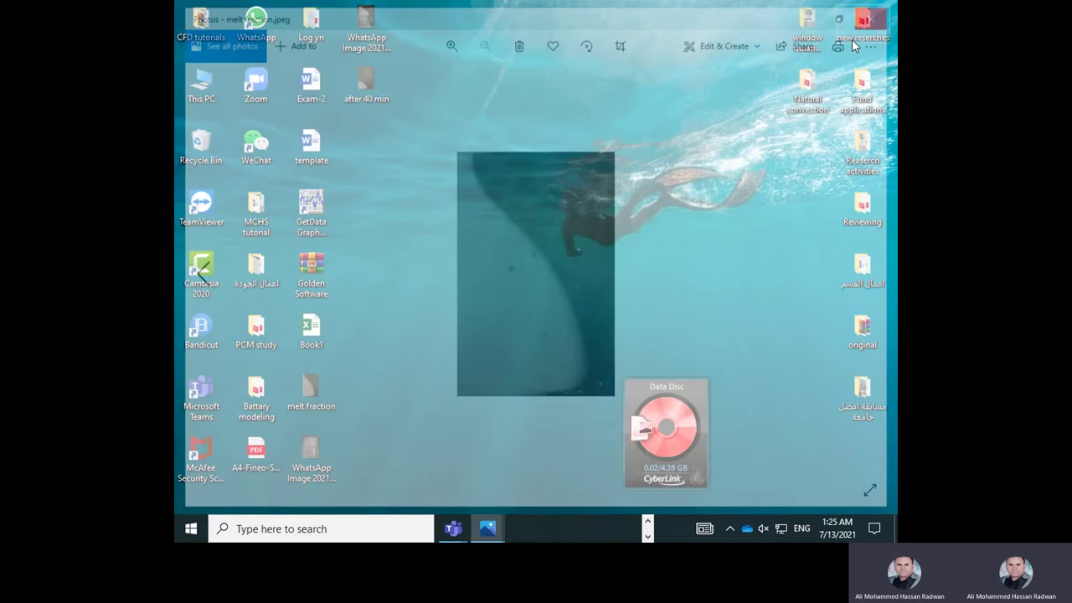
# Close the melt fraction photo in Photos, switch to Chrome and launch the WebPlotDigitizer web application
pyautogui.click(486, 529)
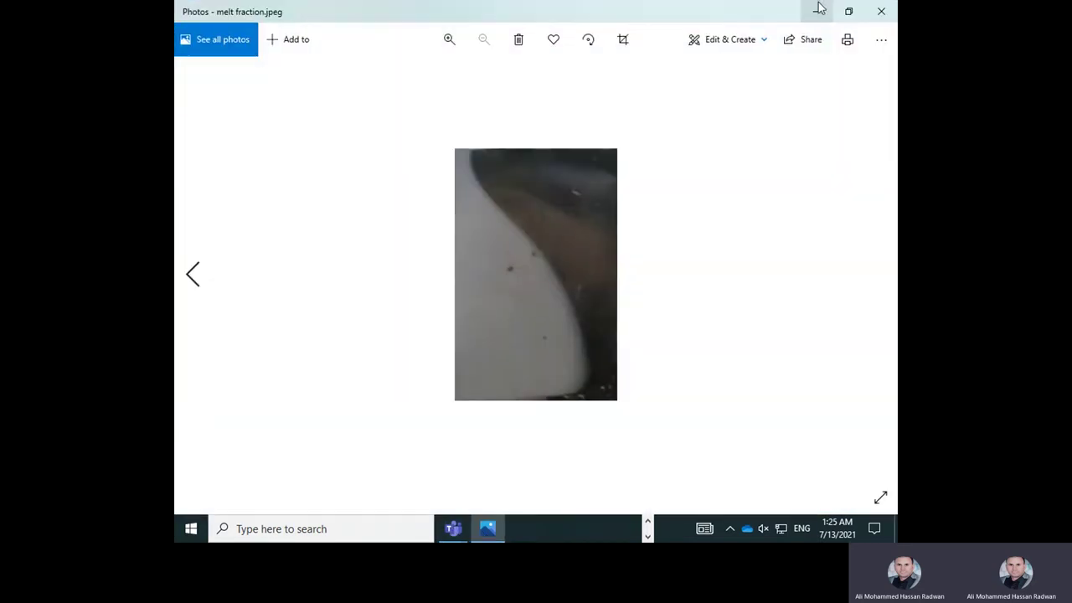
pyautogui.click(881, 10)
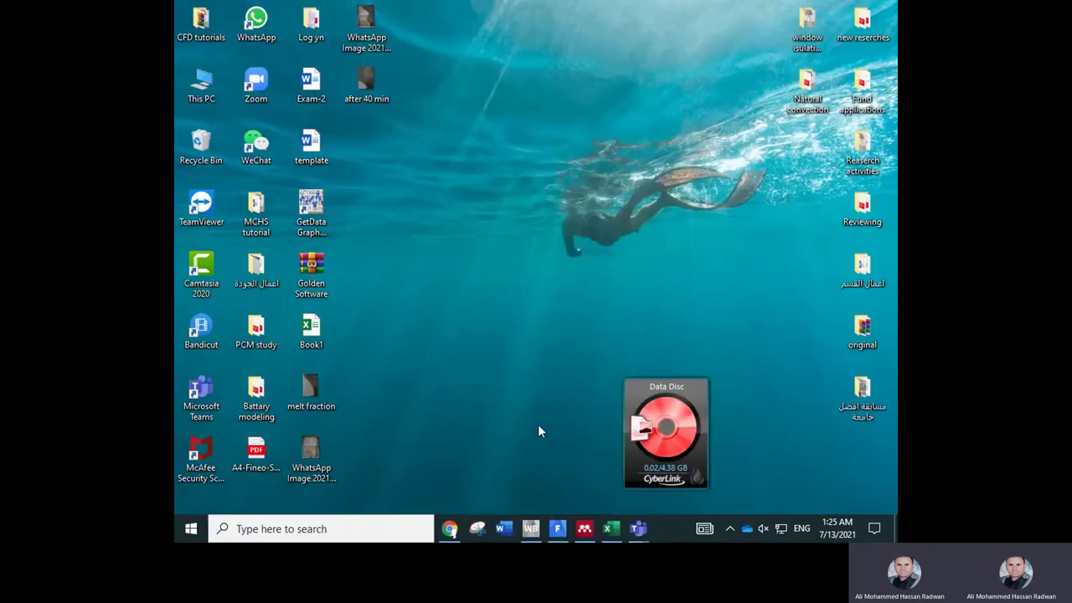
pyautogui.click(450, 528)
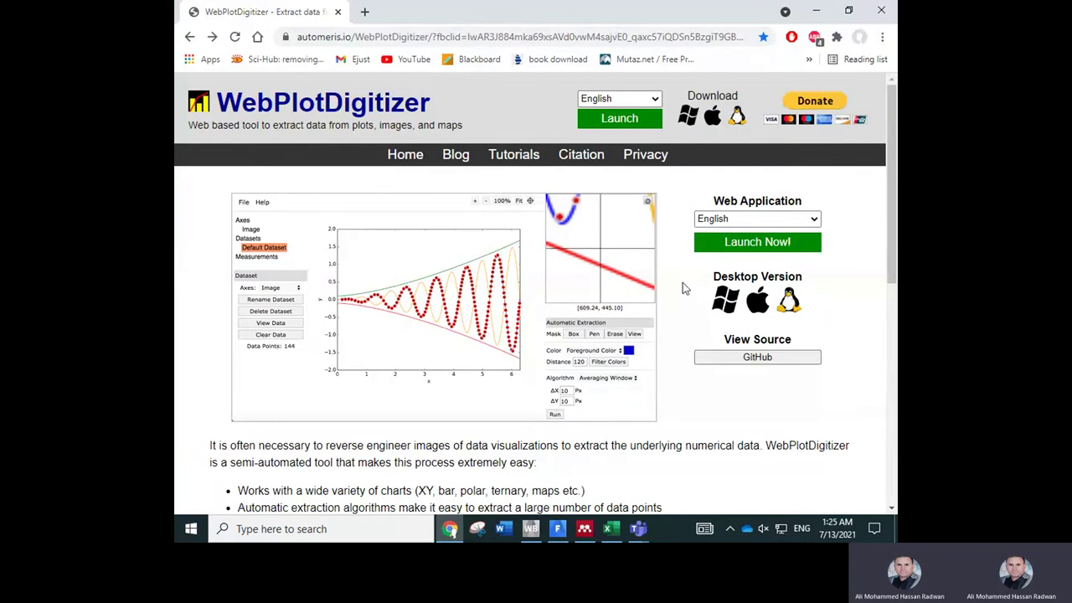
pyautogui.click(731, 248)
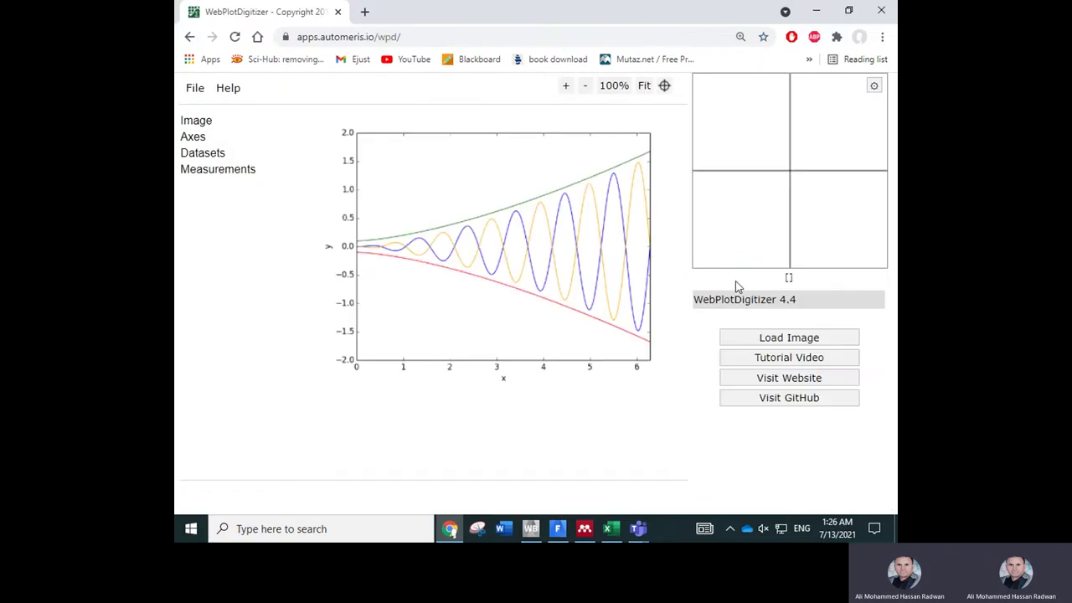
# Load the "melt fraction" image from the Desktop as the image to digitize
pyautogui.click(757, 340)
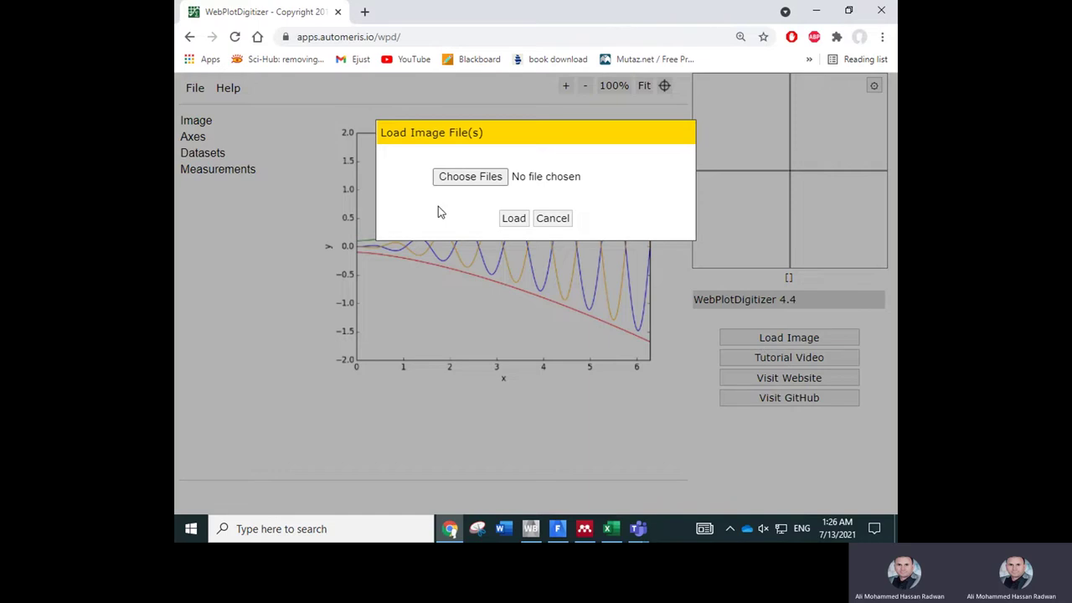
pyautogui.click(469, 177)
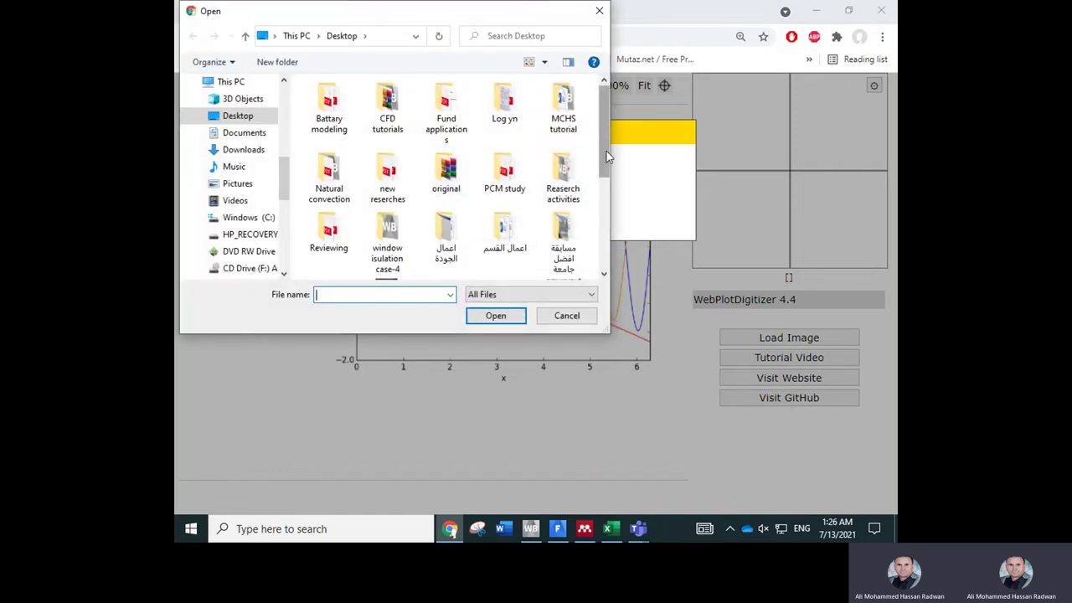
pyautogui.moveTo(606, 151); pyautogui.dragTo(606, 240)
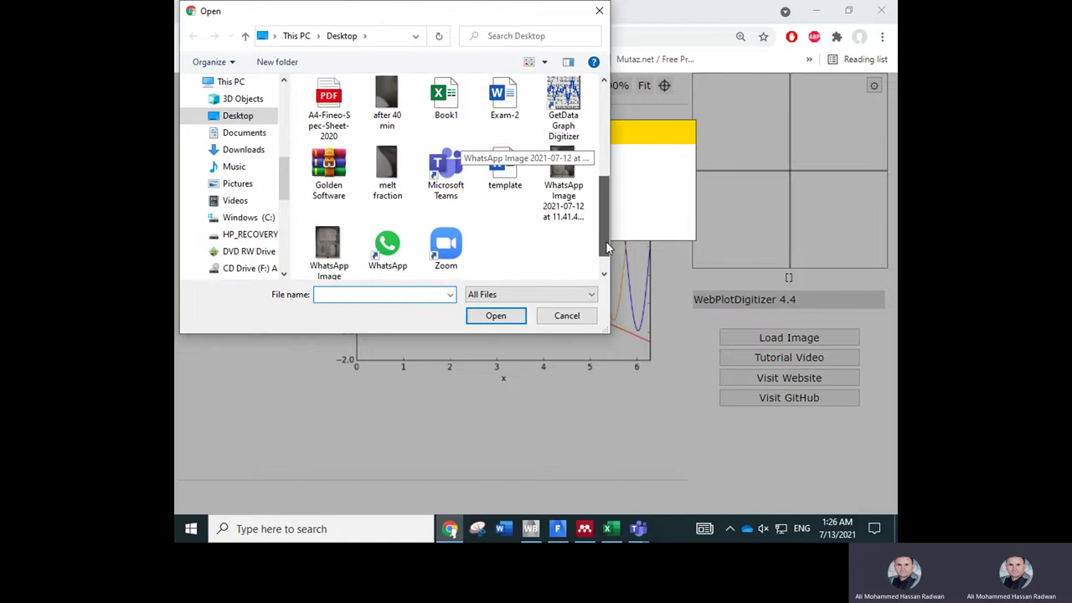
pyautogui.click(386, 166)
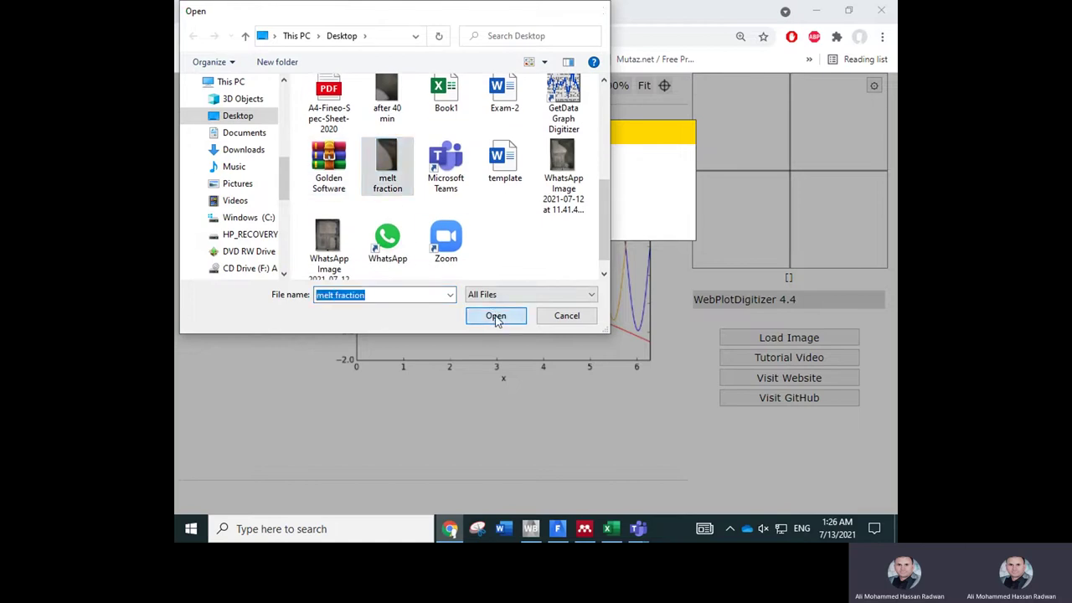
pyautogui.click(496, 315)
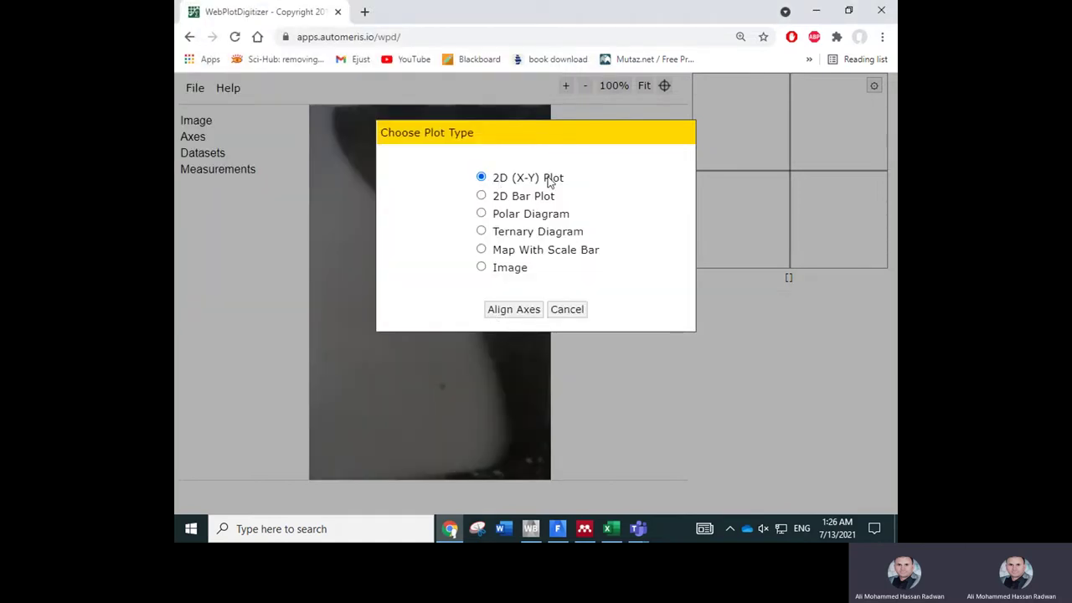
# Align 2D (X-Y) Plot axes, marking X1 and Y1 at the image's lower-left corner, X2 at its lower-right and Y2 at its upper-left corner
pyautogui.click(518, 312)
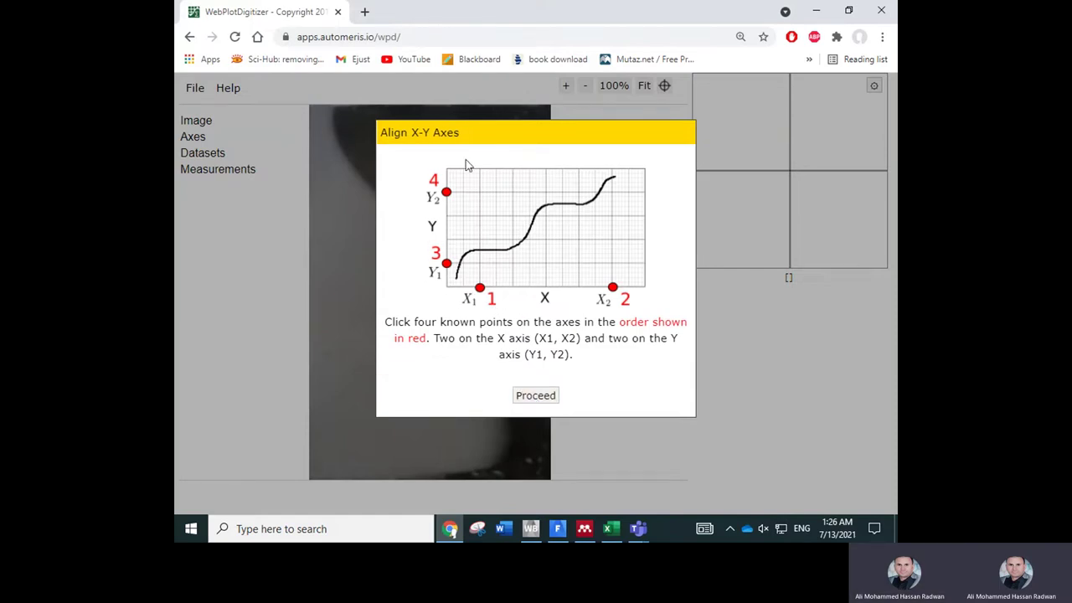
pyautogui.click(534, 397)
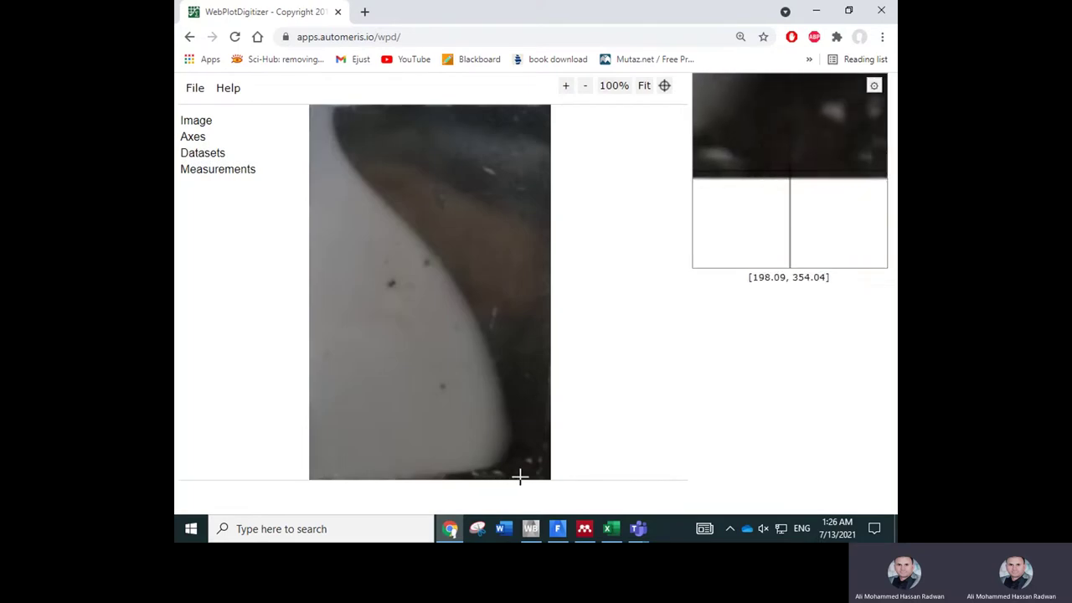
pyautogui.click(309, 480)
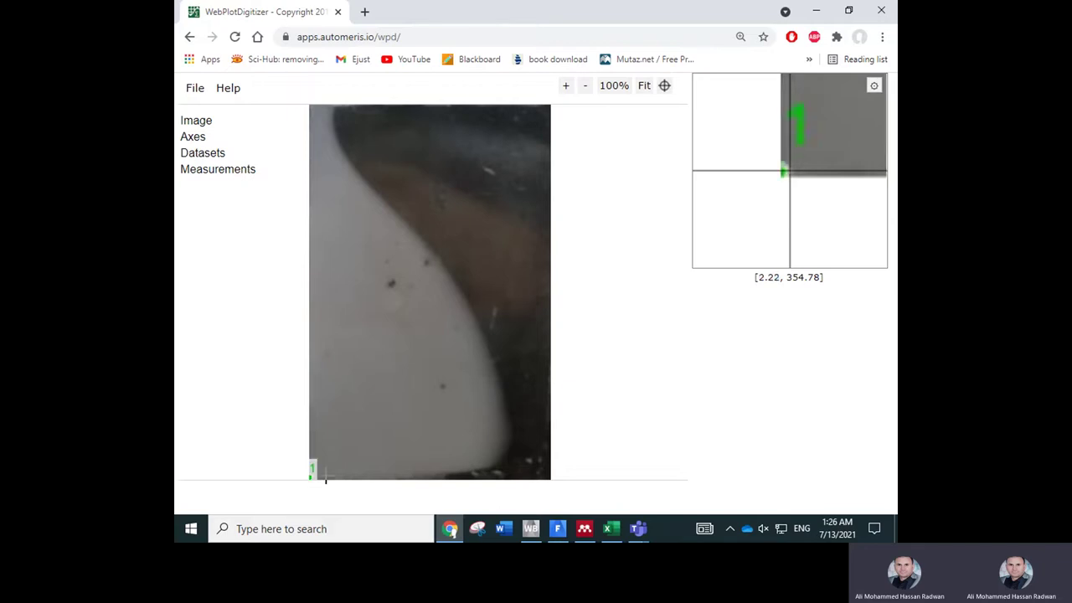
pyautogui.click(547, 478)
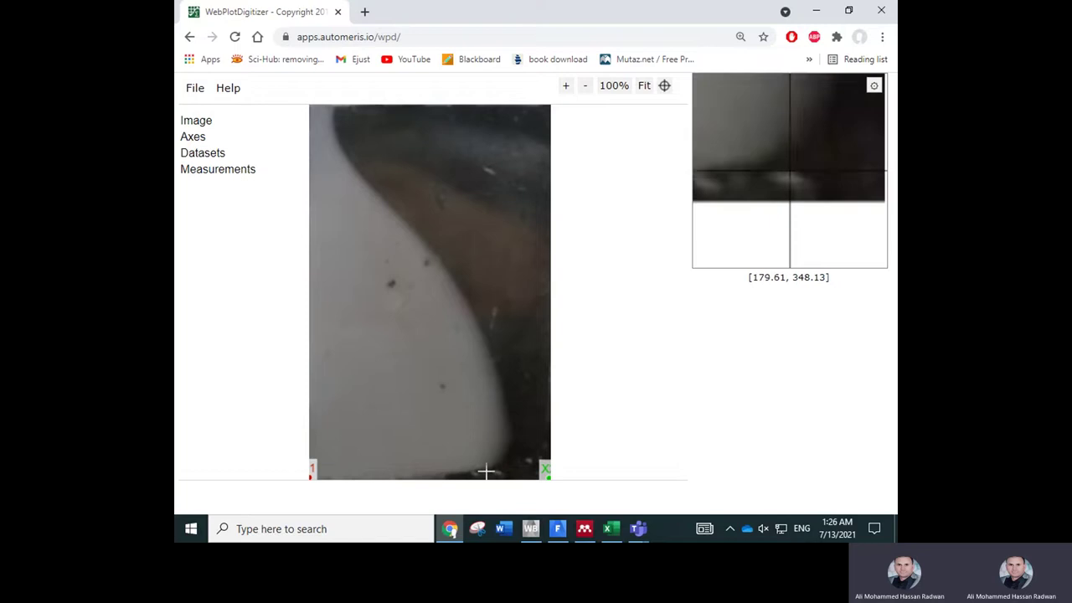
pyautogui.click(311, 476)
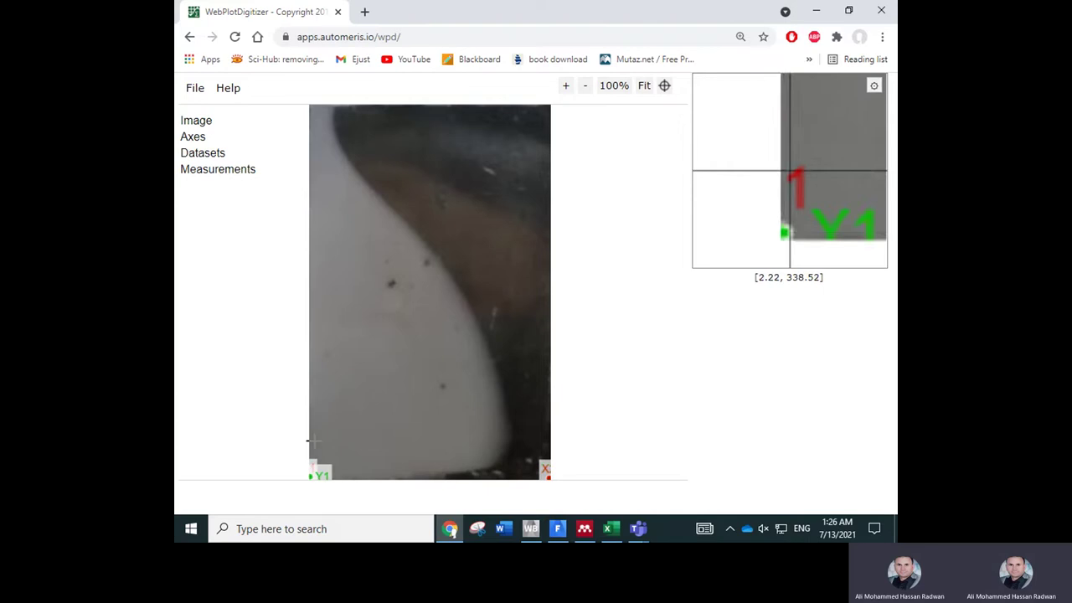
pyautogui.click(310, 105)
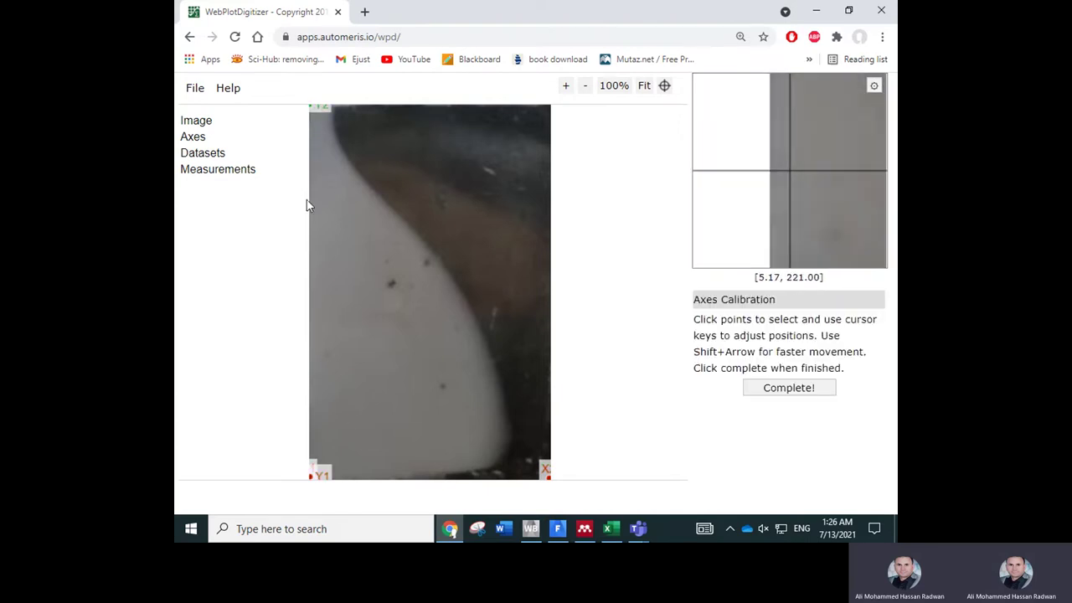
pyautogui.click(787, 388)
# Calibrate the X-axis from 0 to 3 and the Y-axis from 0 to 5, assuming axes perfectly aligned with the image coordinates
pyautogui.moveTo(488, 137); pyautogui.dragTo(567, 307)
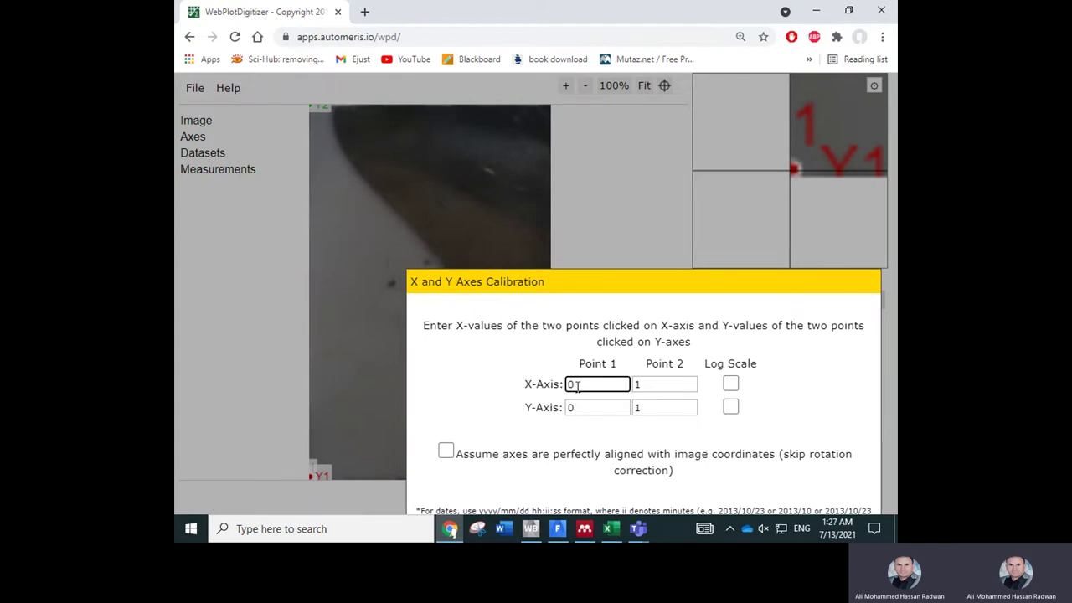
pyautogui.doubleClick(640, 384)
pyautogui.moveTo(616, 283); pyautogui.dragTo(451, 122)
pyautogui.write('3')
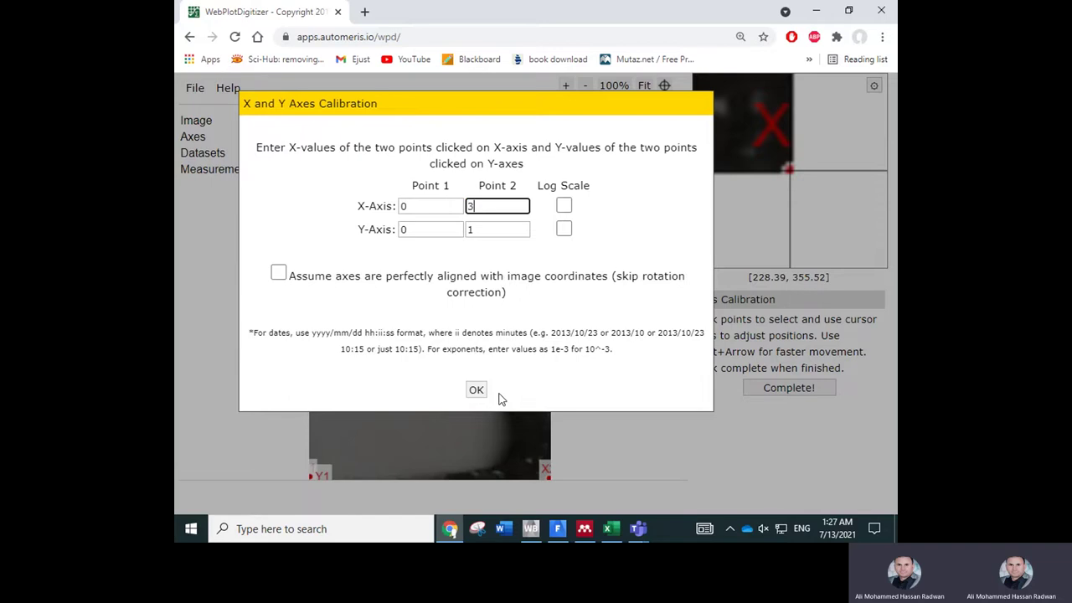
pyautogui.click(410, 229)
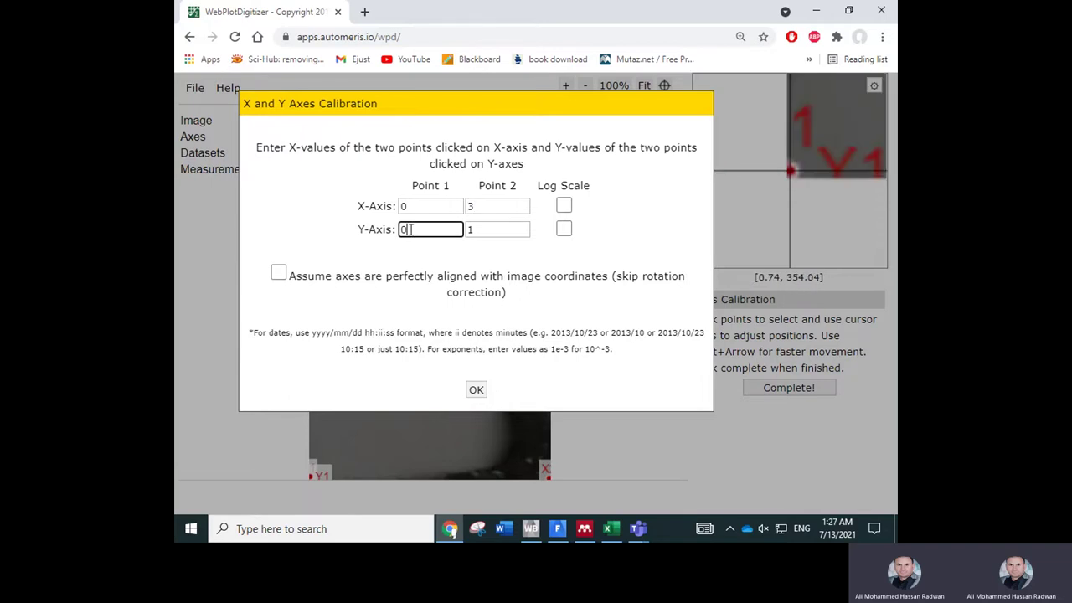
pyautogui.press('Tab')
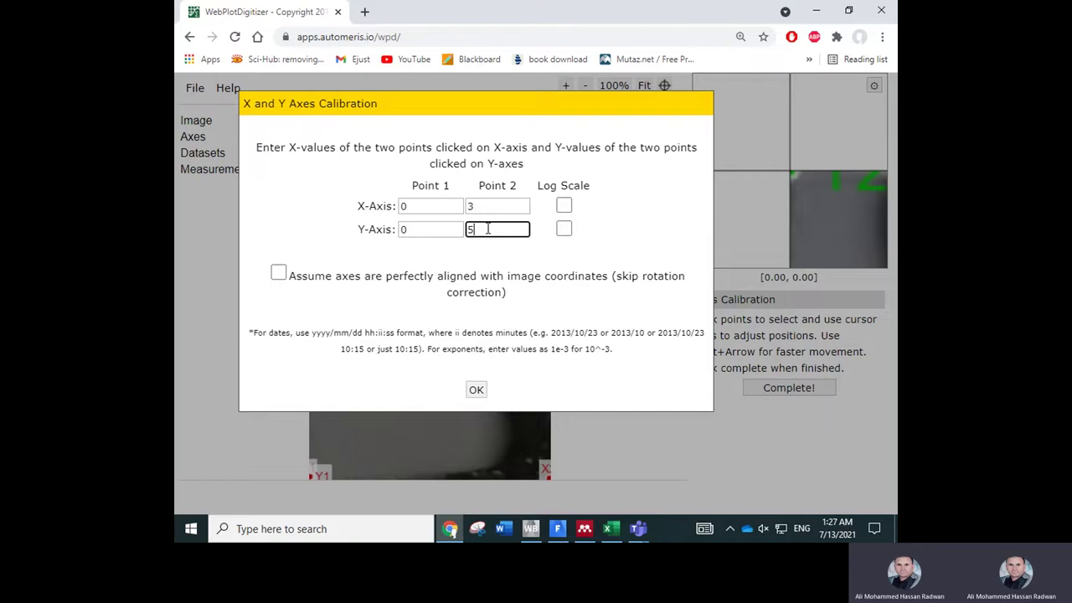
pyautogui.click(279, 273)
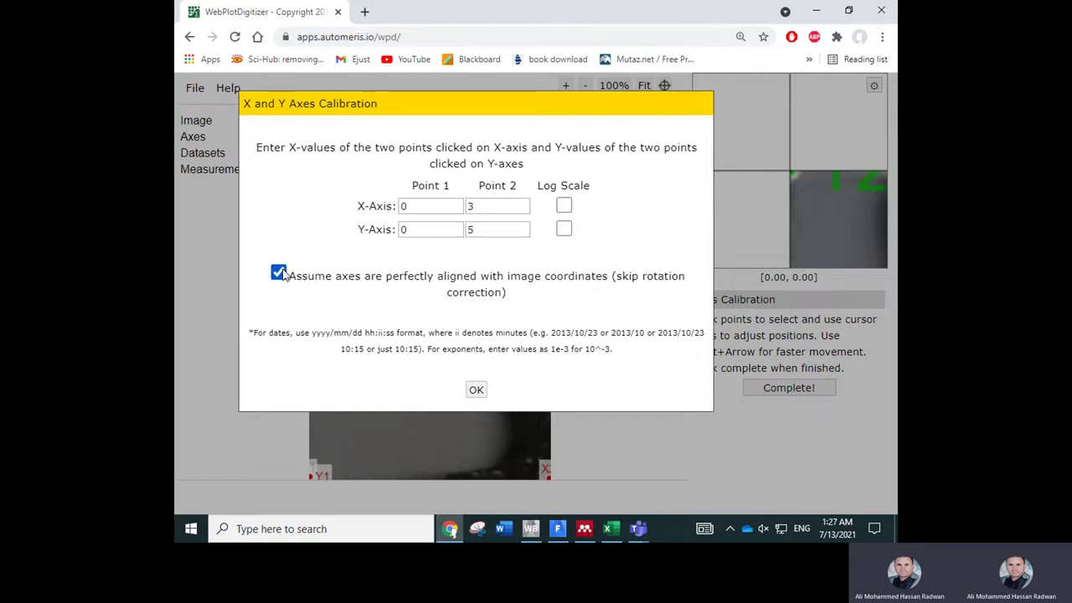
pyautogui.click(476, 389)
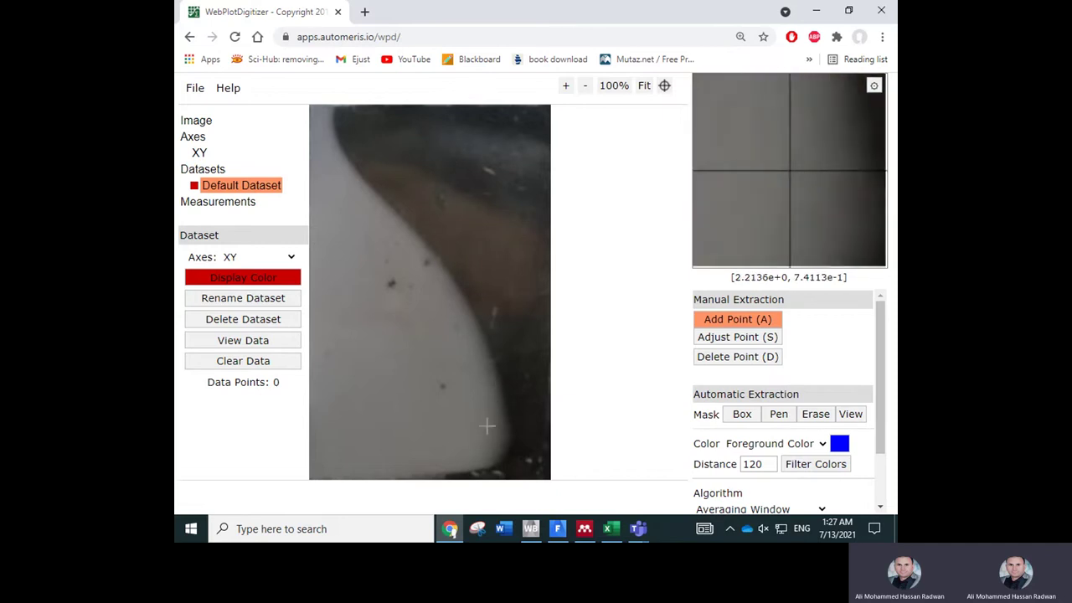
# Add closely spaced data points along the white region's boundary, from the image's bottom edge around the lower bulge up to the top edge
pyautogui.click(412, 476)
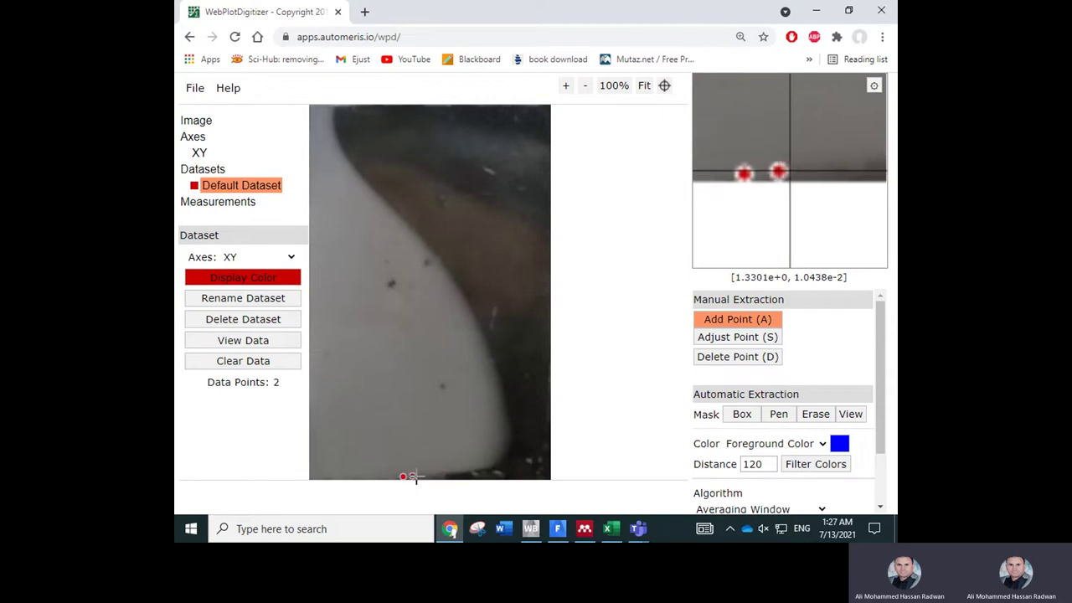
pyautogui.click(424, 476)
pyautogui.click(435, 475)
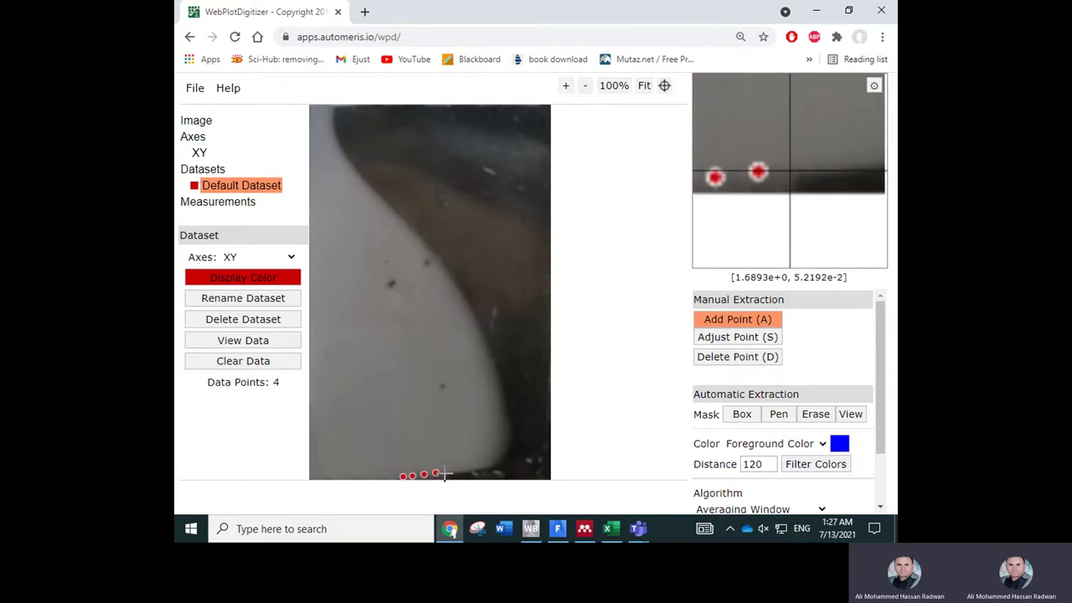
pyautogui.click(448, 473)
pyautogui.click(462, 472)
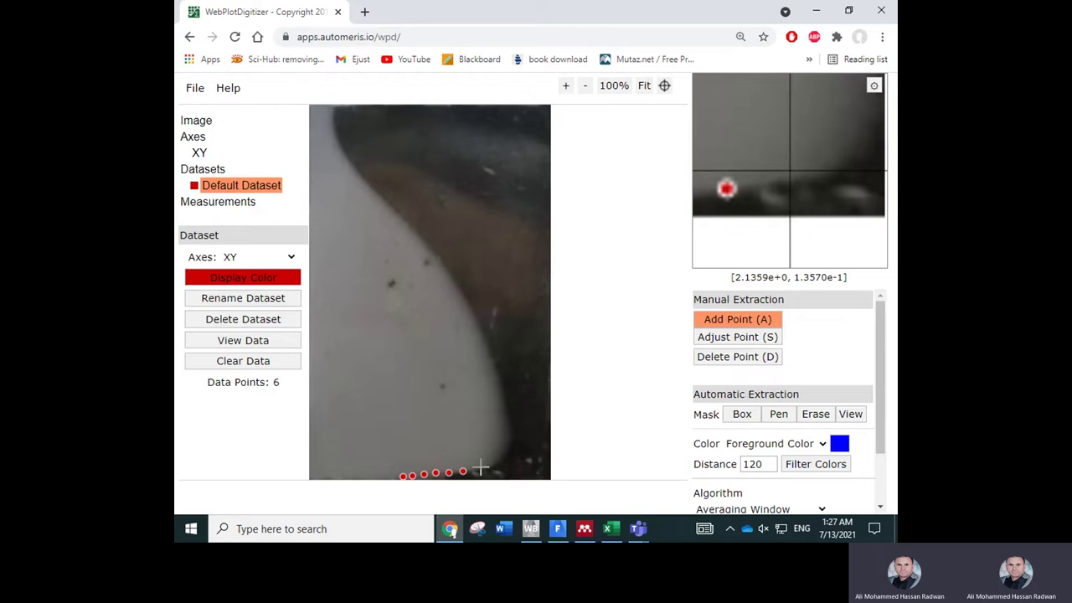
pyautogui.click(482, 466)
pyautogui.click(496, 463)
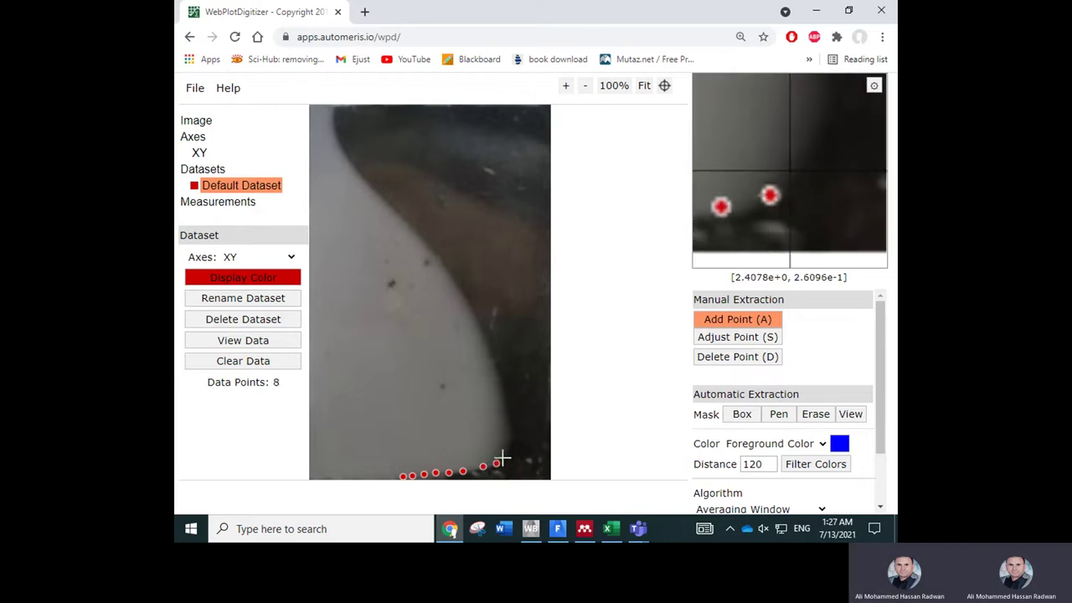
pyautogui.click(501, 456)
pyautogui.click(506, 448)
pyautogui.click(507, 433)
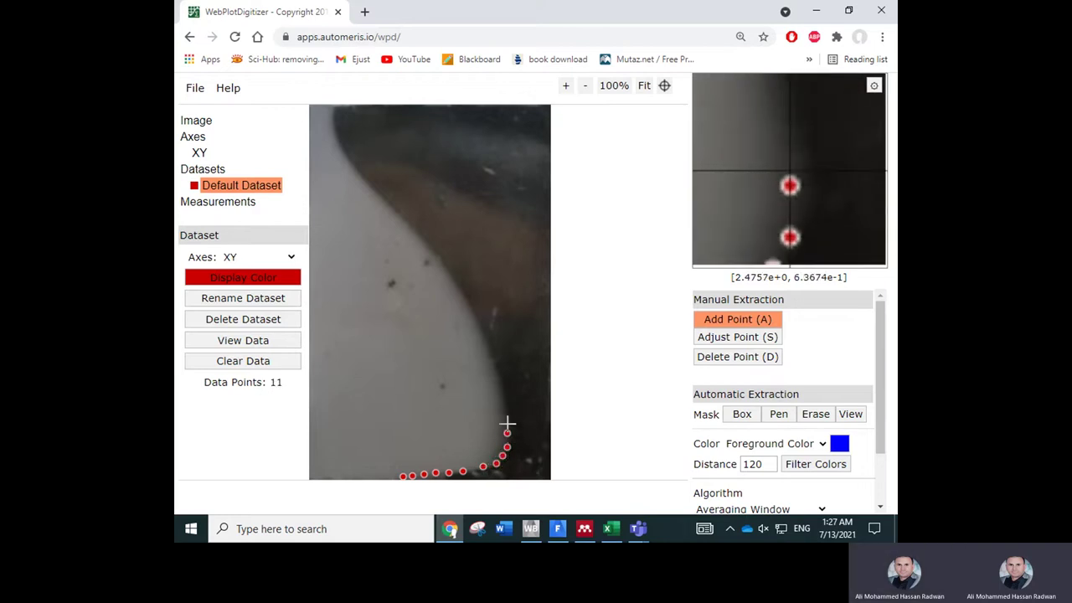
pyautogui.click(505, 419)
pyautogui.click(501, 405)
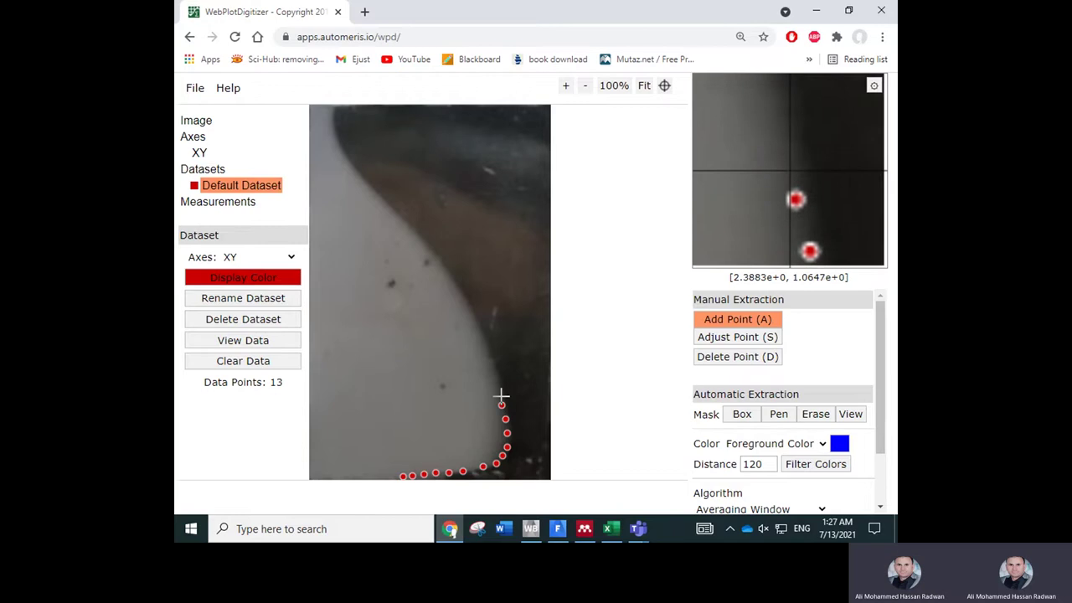
pyautogui.click(485, 351)
pyautogui.click(476, 328)
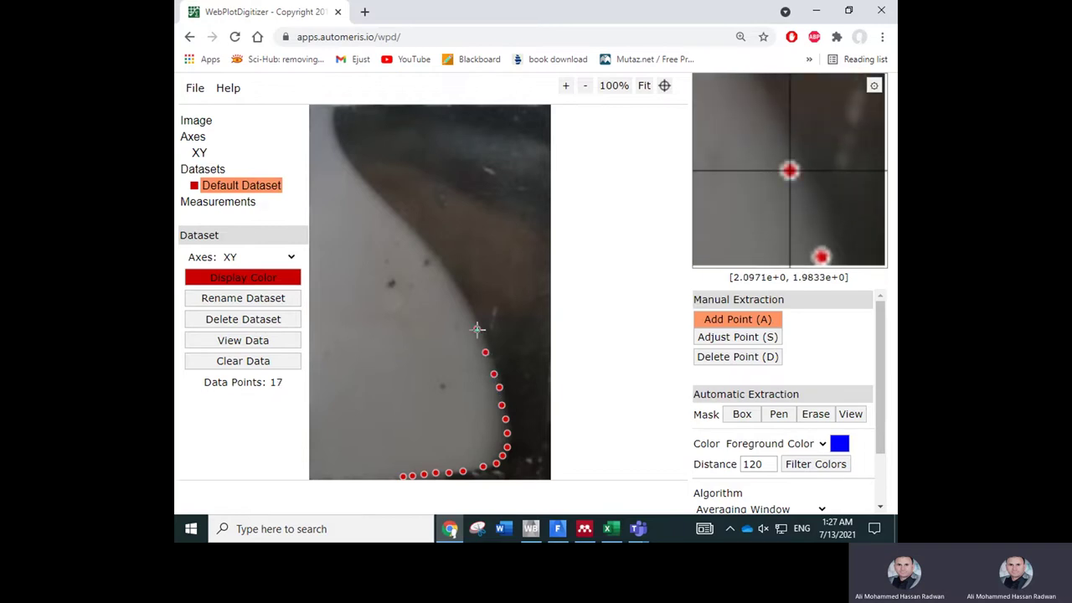
pyautogui.click(466, 305)
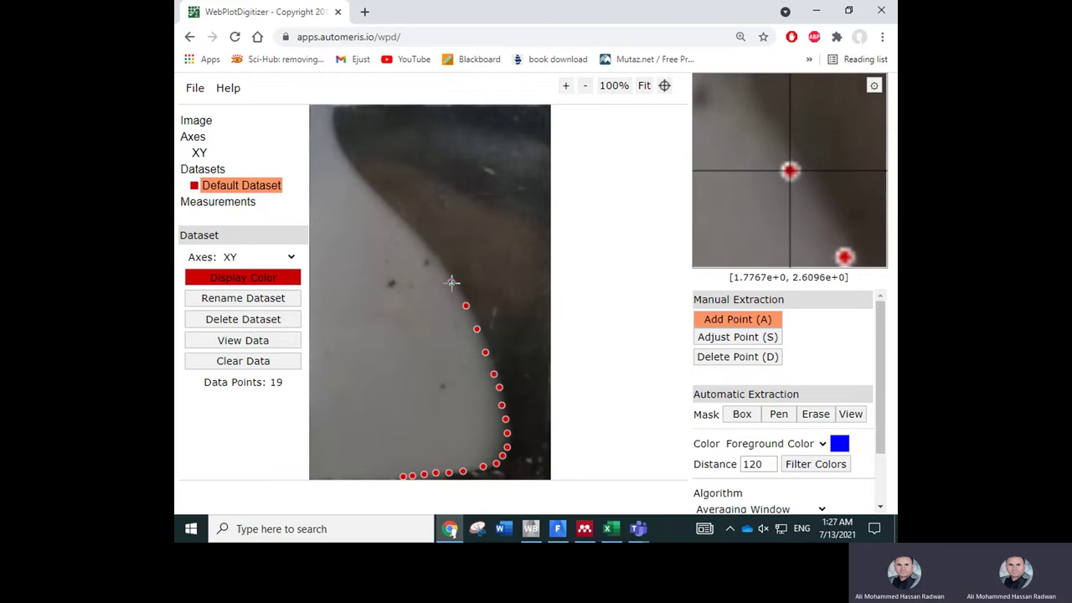
pyautogui.click(439, 266)
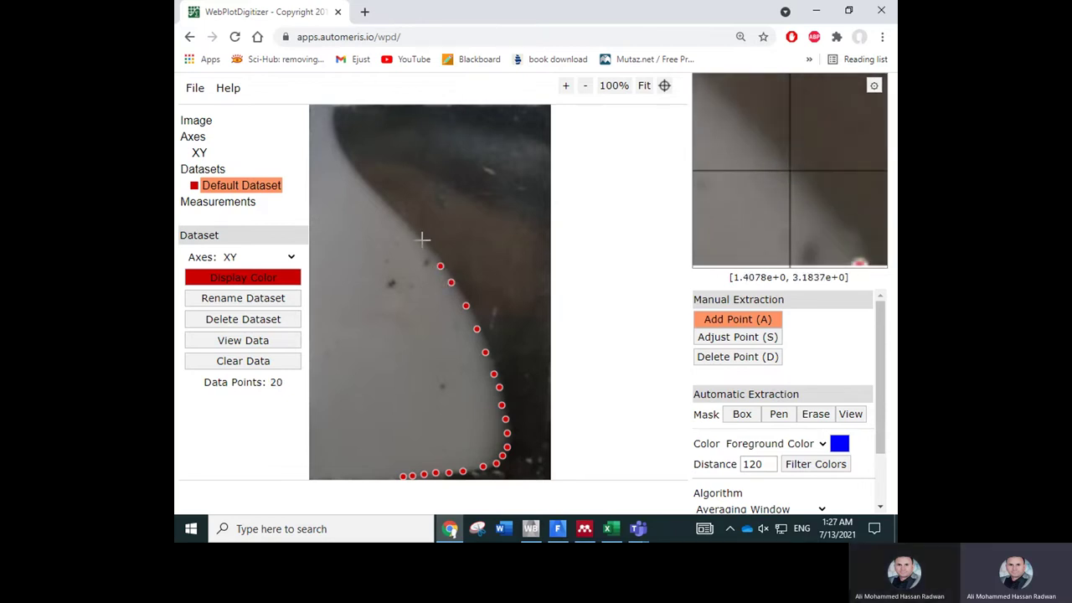
pyautogui.click(422, 239)
pyautogui.click(401, 219)
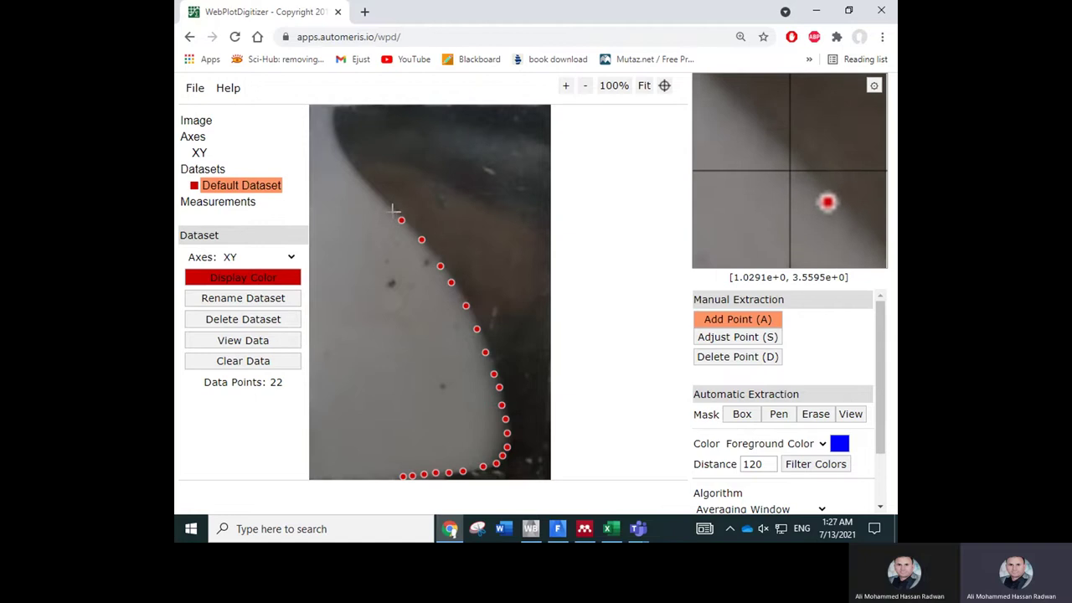
pyautogui.click(385, 204)
pyautogui.click(367, 183)
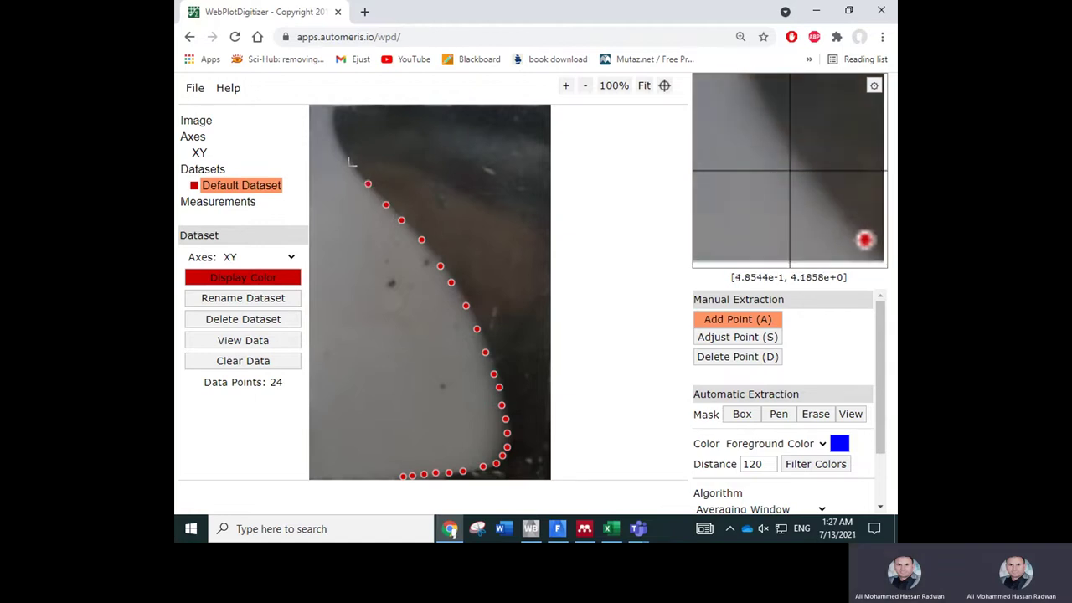
pyautogui.click(348, 161)
pyautogui.click(338, 148)
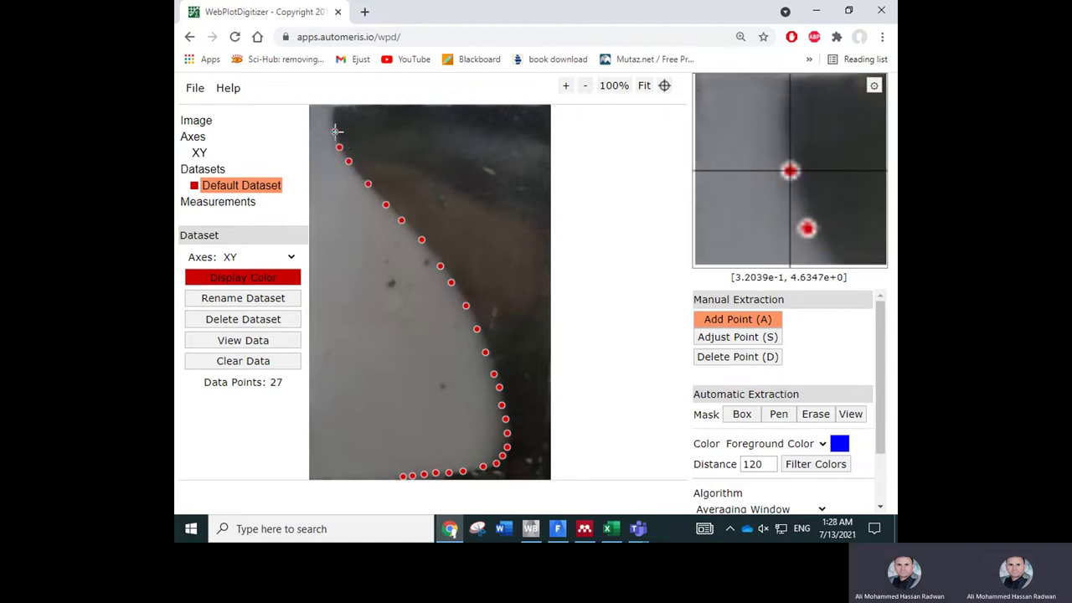
pyautogui.click(334, 132)
pyautogui.click(330, 112)
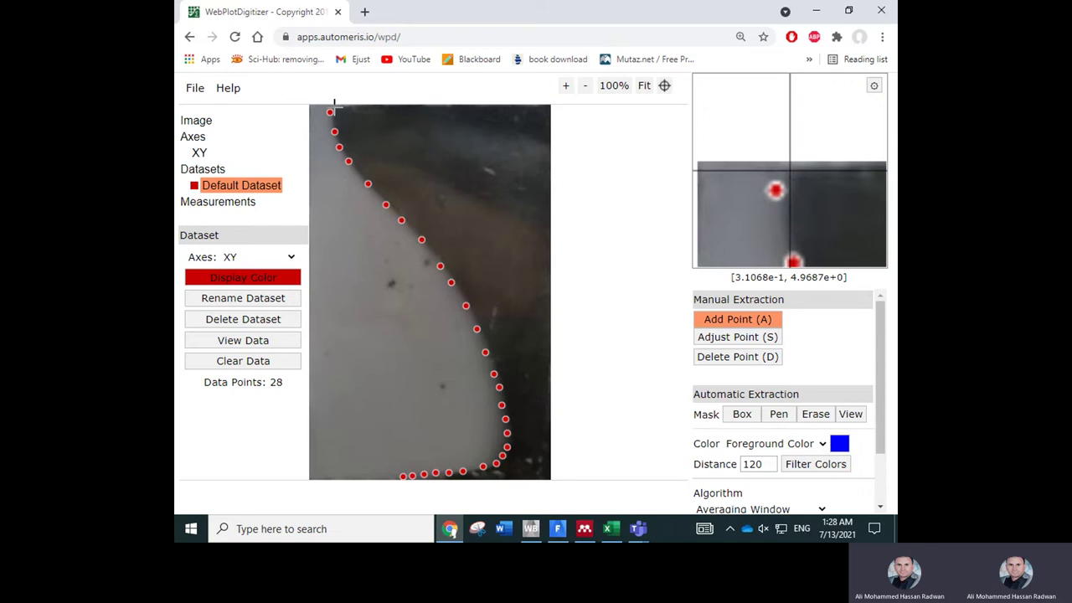
pyautogui.click(333, 105)
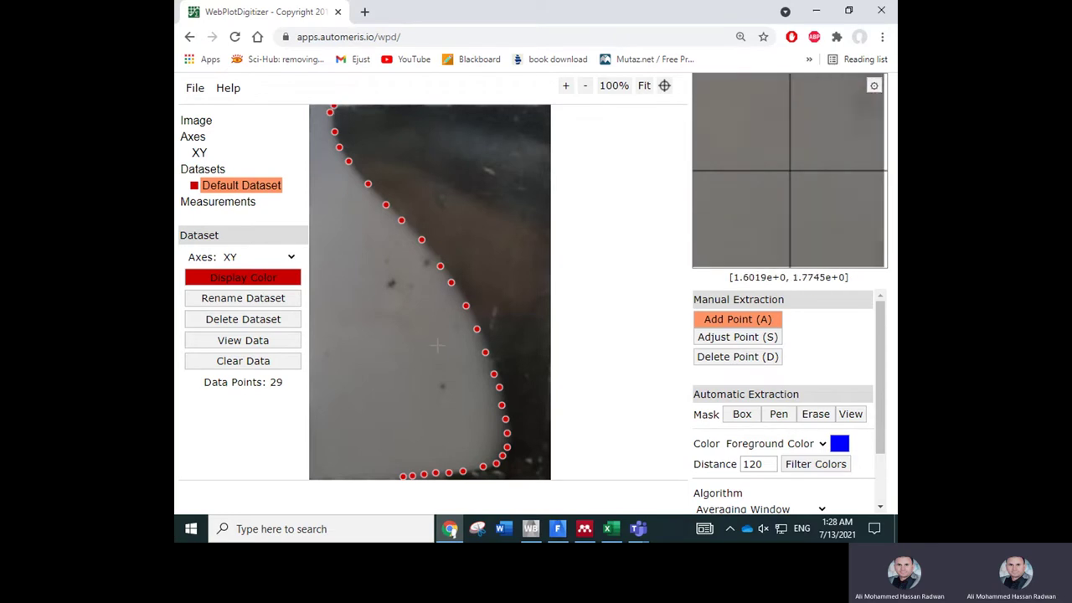
# Open the acquired data of the Default Dataset and copy all of its X, Y coordinates
pyautogui.click(235, 340)
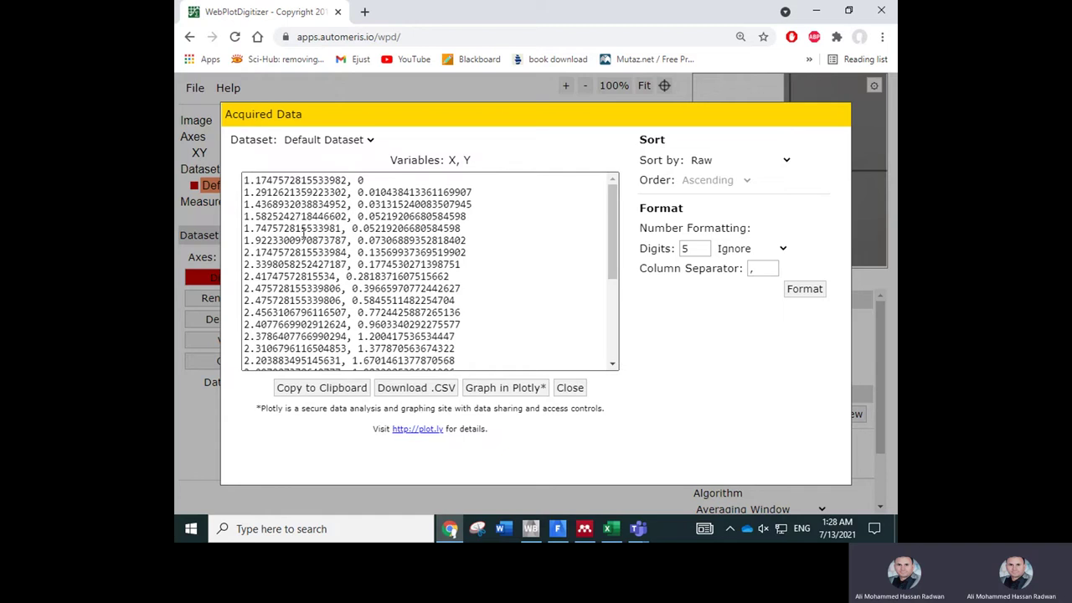
pyautogui.click(318, 229)
pyautogui.moveTo(318, 220); pyautogui.dragTo(415, 305)
pyautogui.click(342, 252)
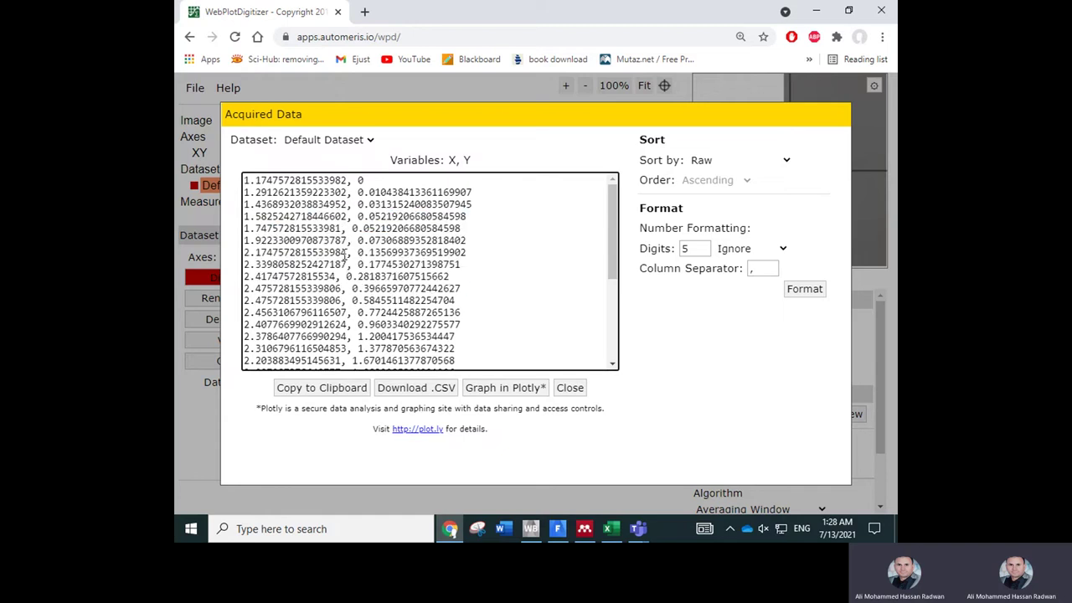
pyautogui.hotkey('ctrl', 'a')
pyautogui.rightClick(342, 252)
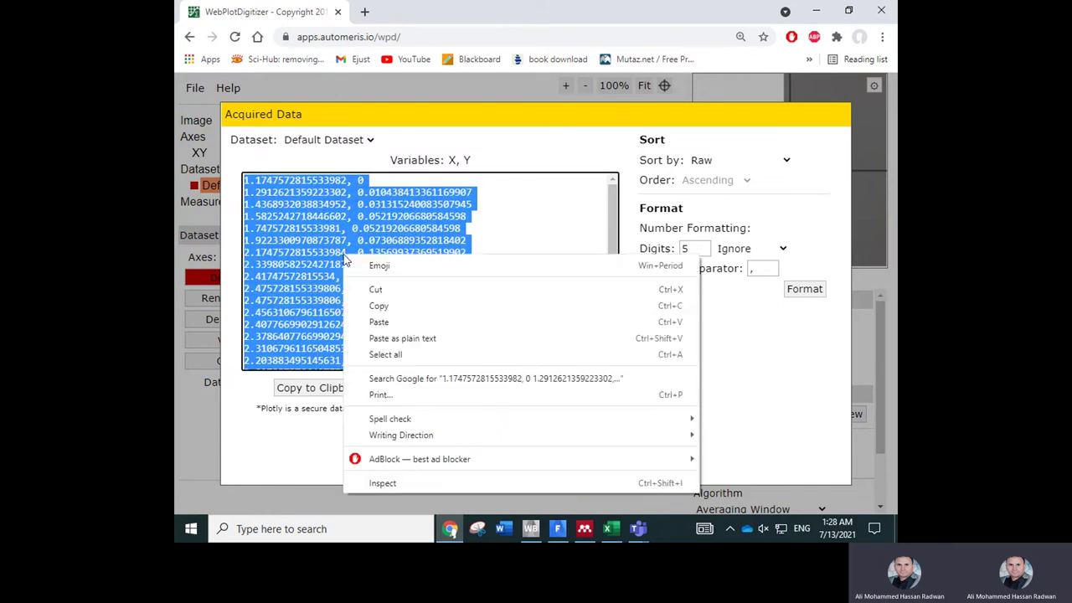
pyautogui.click(382, 310)
# Switch to the Book1 workbook in Excel, add a new sheet and paste the copied coordinates starting at cell G8
pyautogui.click(606, 527)
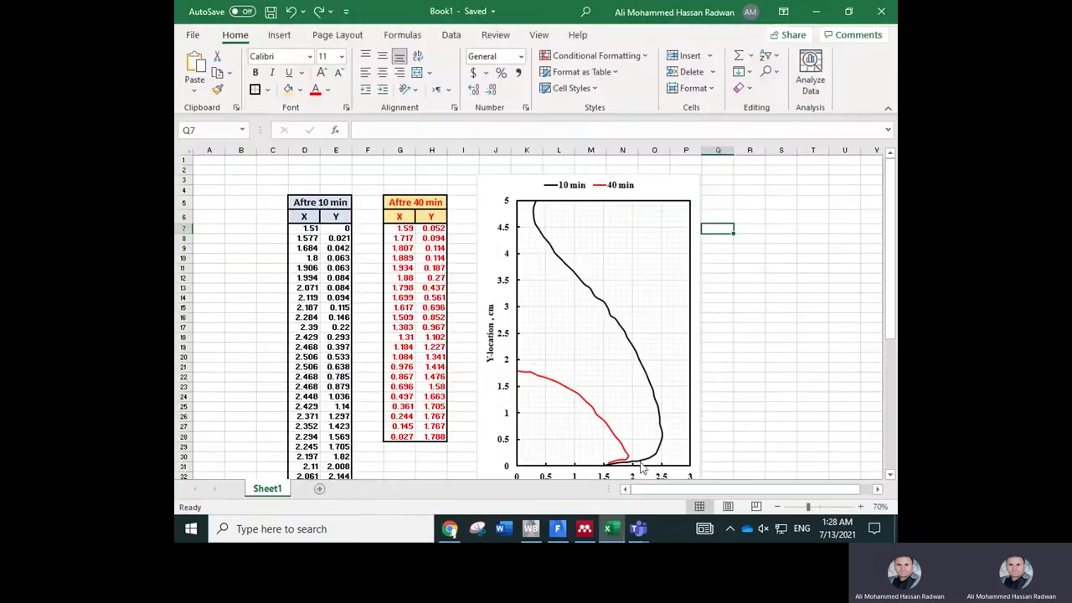
pyautogui.click(319, 488)
pyautogui.click(484, 267)
pyautogui.rightClick(486, 266)
pyautogui.click(520, 191)
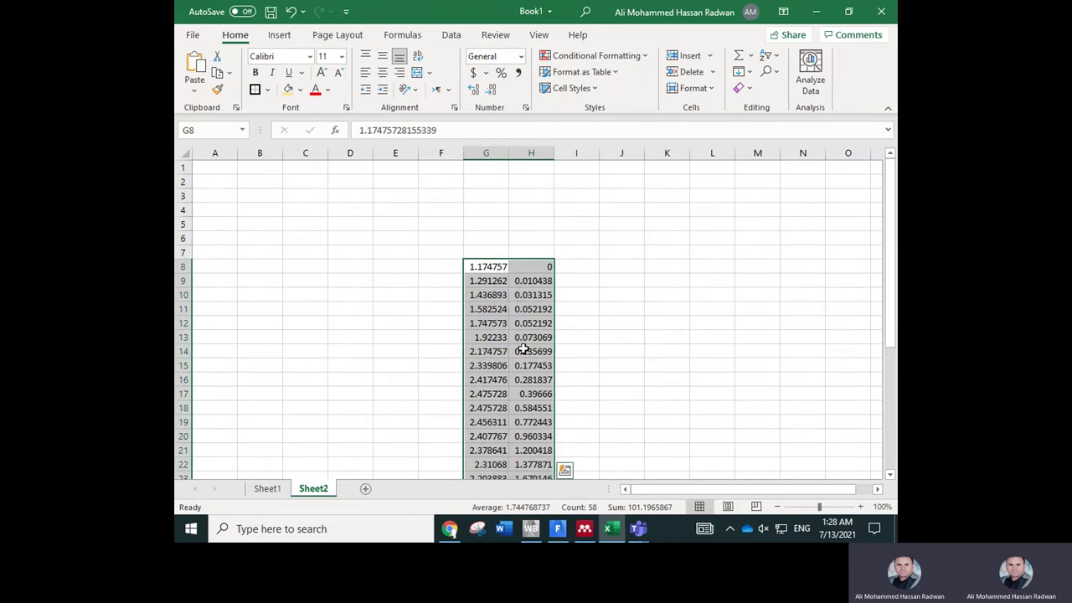
# Label the pasted columns with the headers x in G7 and y in H7
pyautogui.click(488, 255)
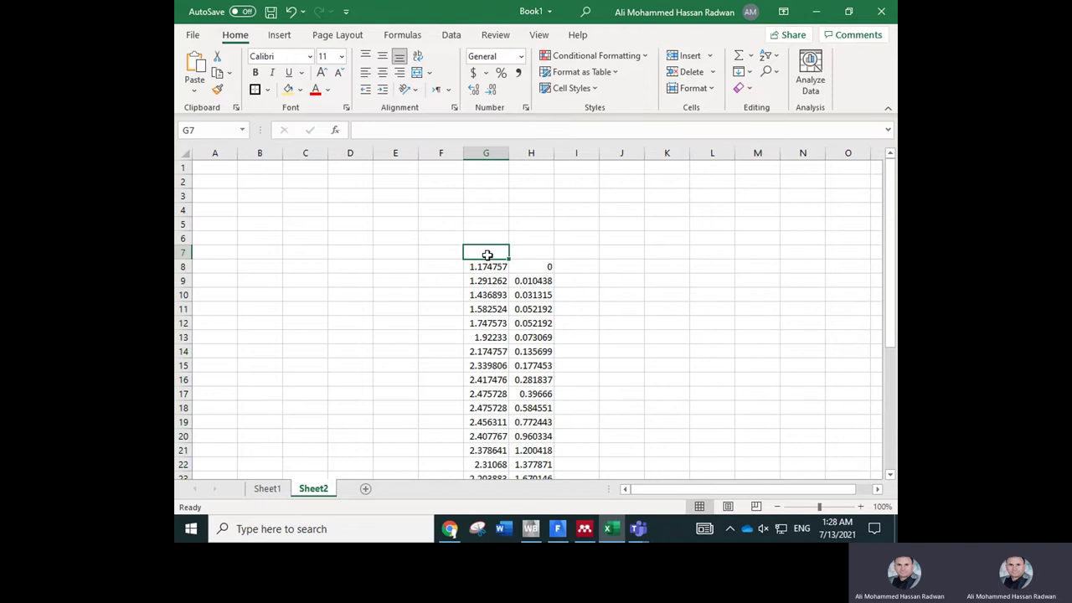
pyautogui.write('x')
pyautogui.click(522, 256)
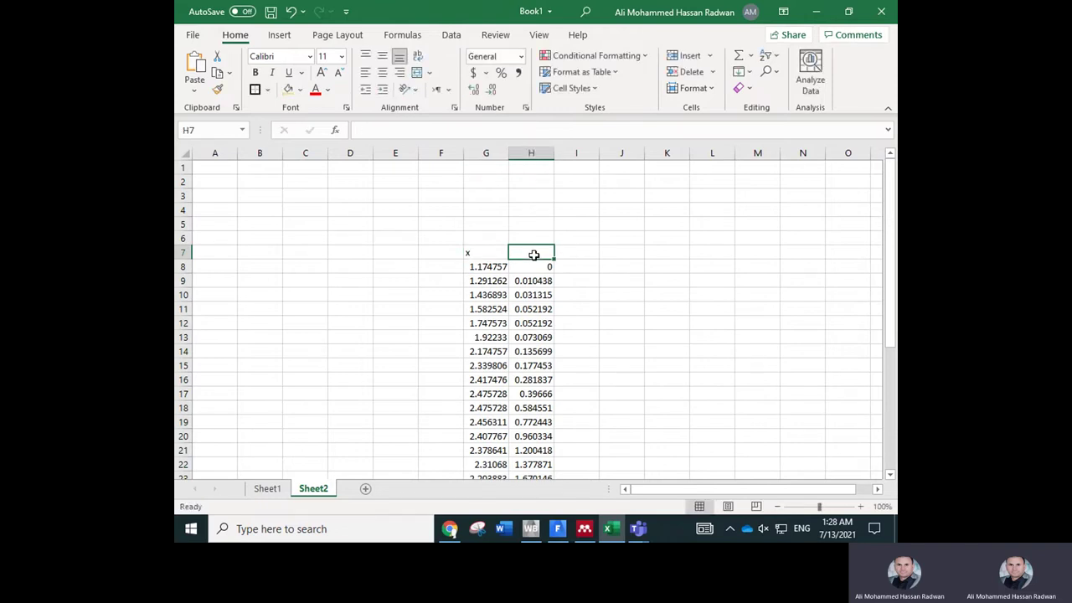
pyautogui.write('y')
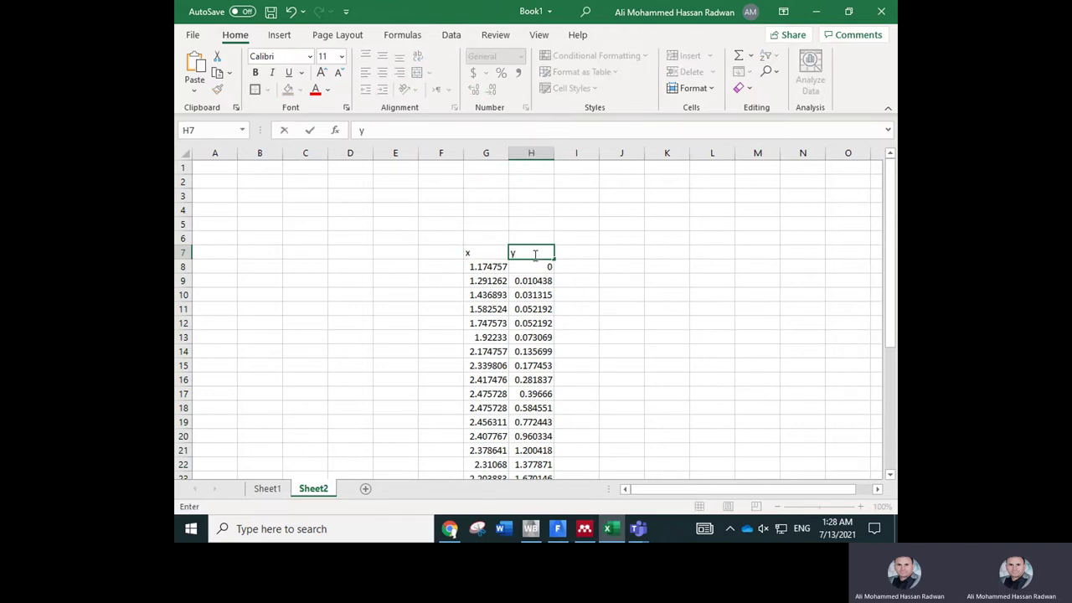
pyautogui.click(581, 278)
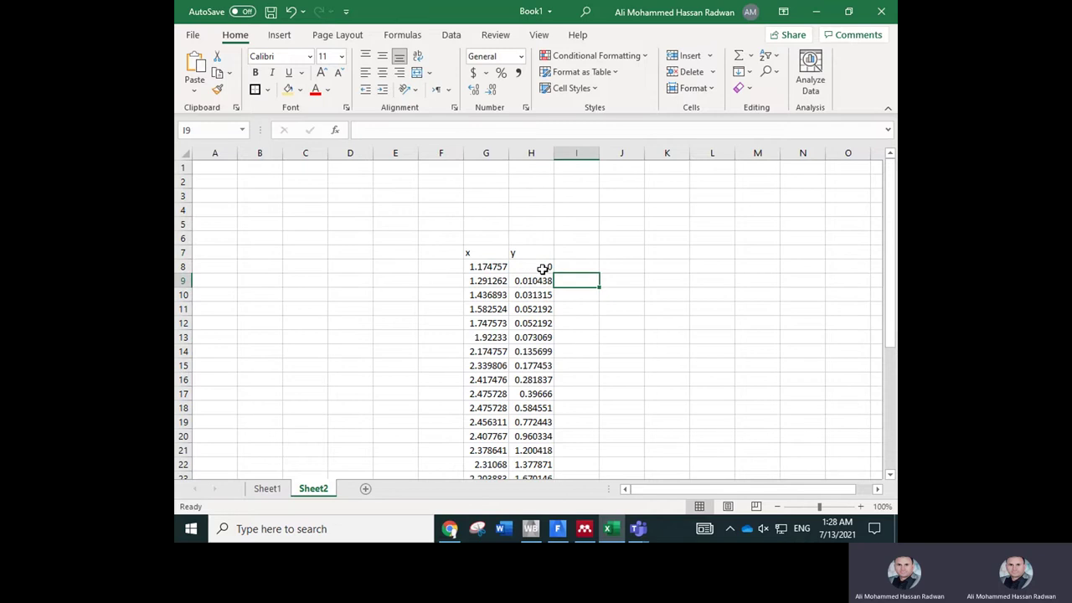
# Try to apply Text to Columns to the coordinate range G8:H11
pyautogui.moveTo(493, 266); pyautogui.dragTo(527, 305)
pyautogui.click(451, 34)
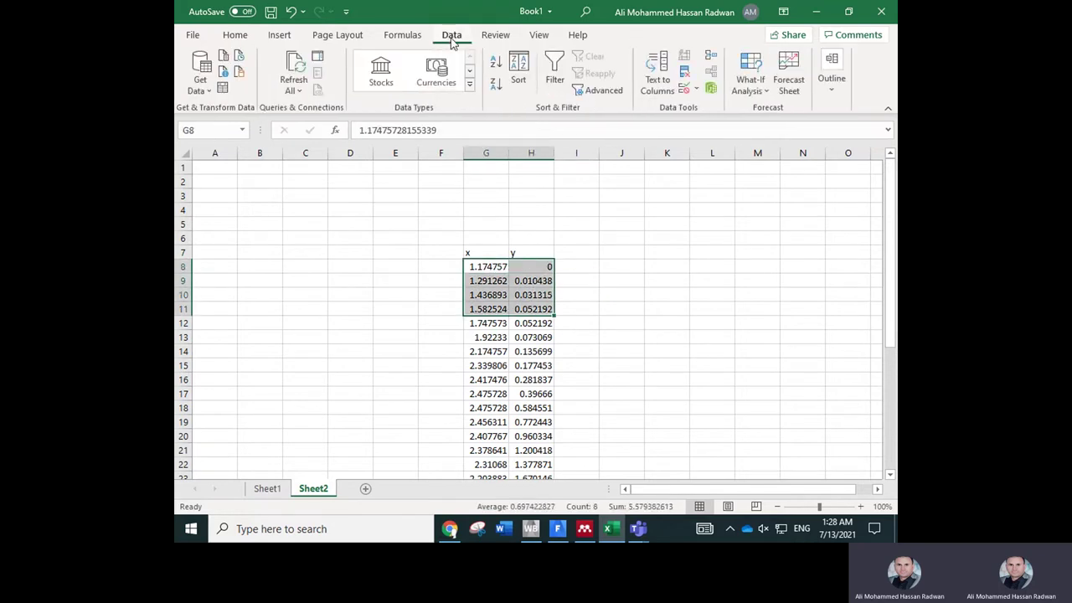
pyautogui.click(655, 84)
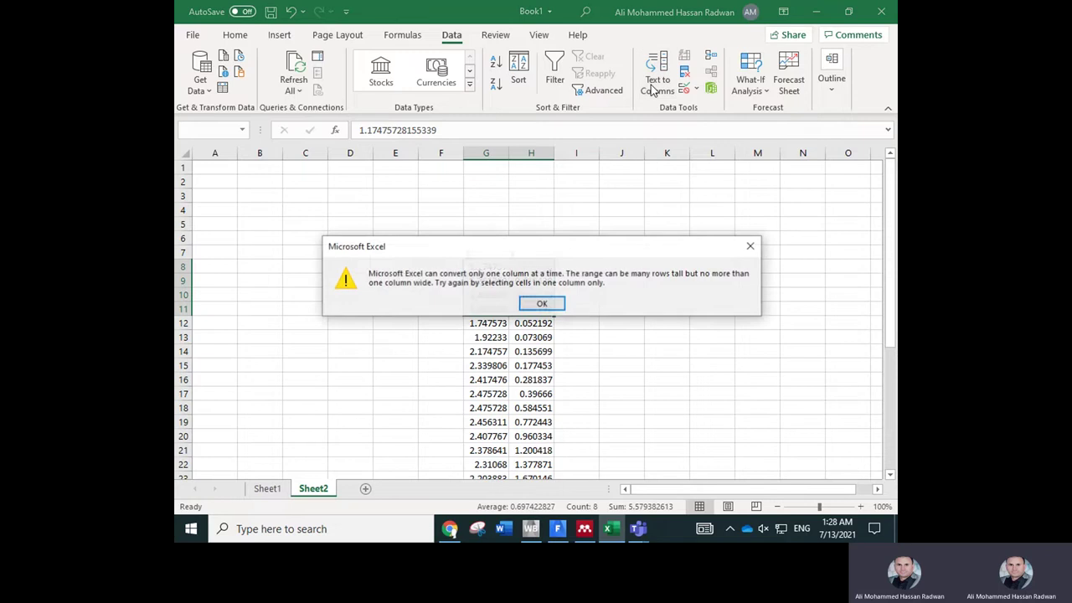
pyautogui.click(551, 308)
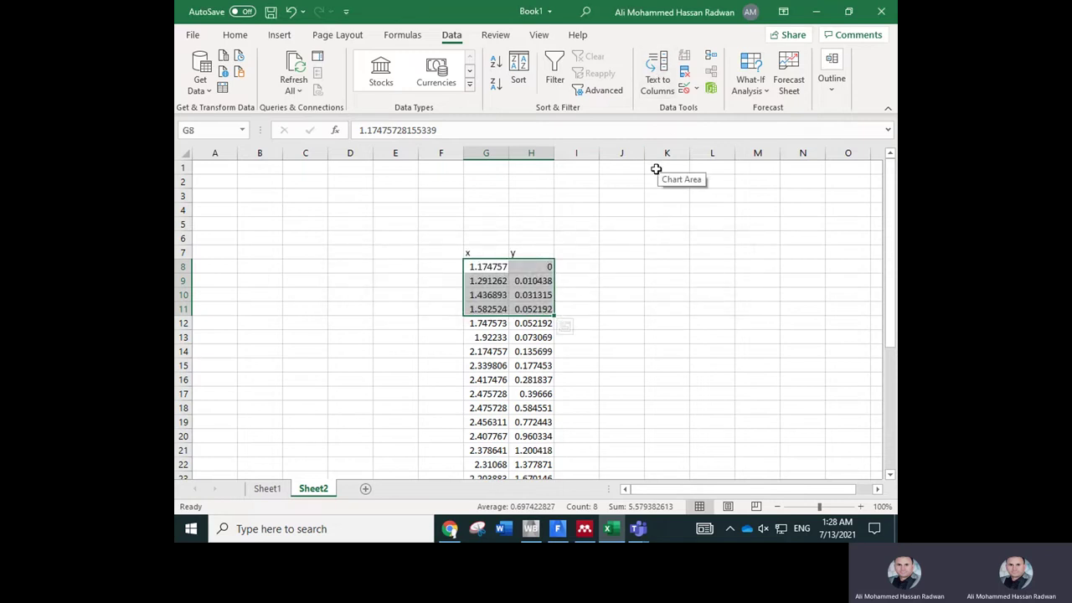
pyautogui.click(565, 295)
pyautogui.moveTo(479, 264); pyautogui.dragTo(536, 283)
# Start Excel with a new blank workbook and paste the copied coordinates starting at cell F7
pyautogui.click(238, 533)
pyautogui.write('exc')
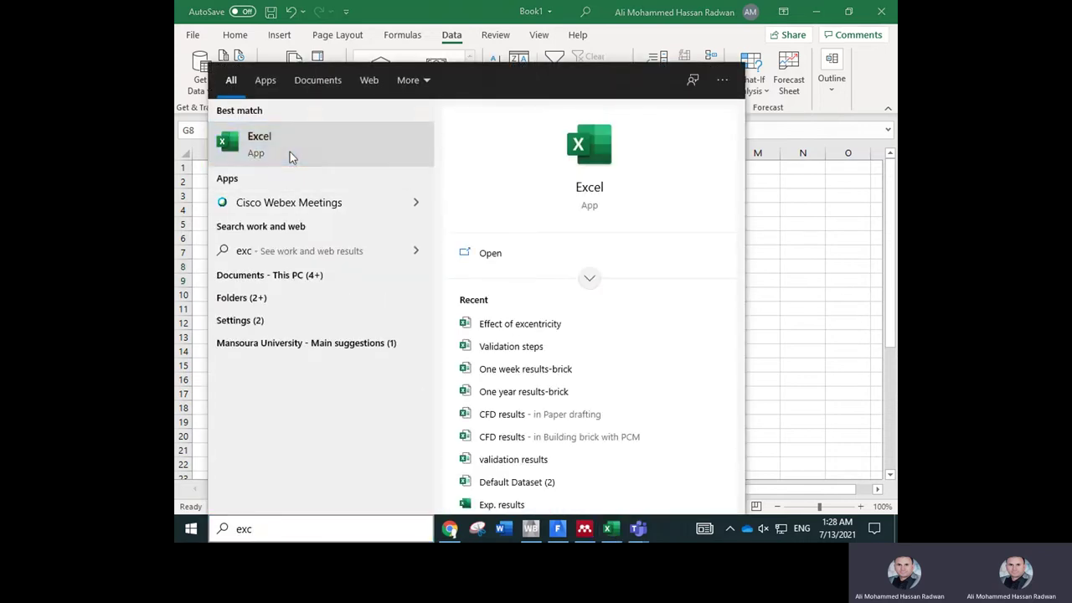
pyautogui.click(290, 152)
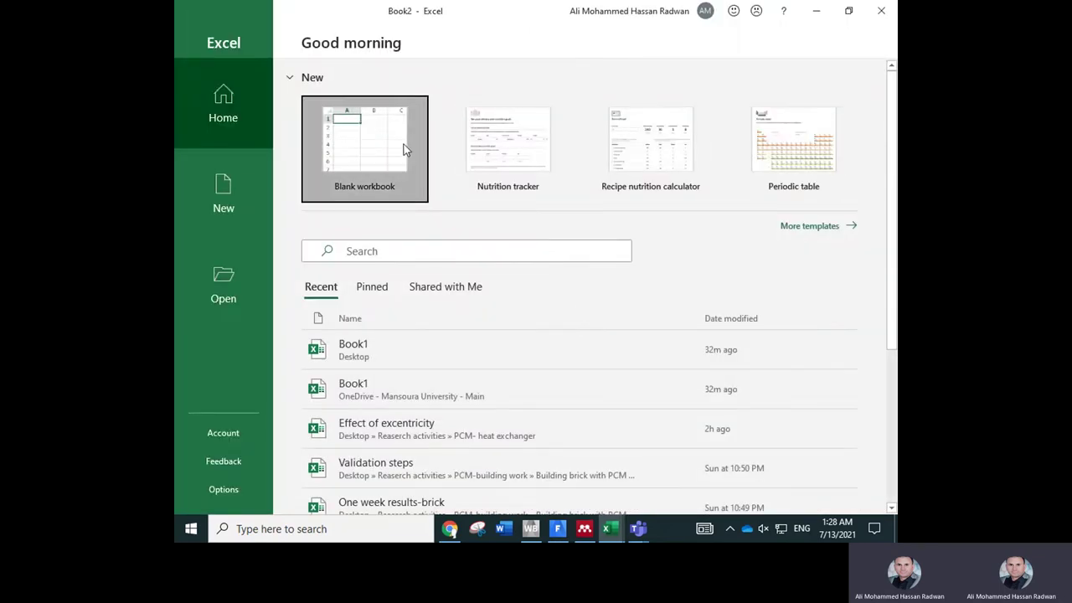
pyautogui.click(406, 149)
pyautogui.click(423, 251)
pyautogui.rightClick(424, 252)
pyautogui.click(461, 196)
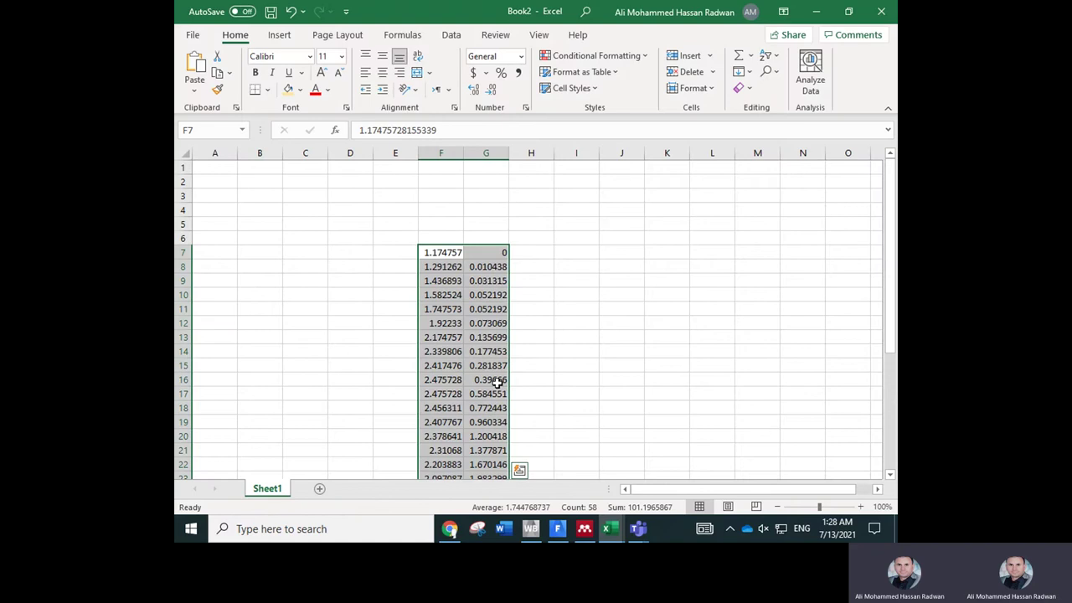
# Close the new Book2 workbook without saving it
pyautogui.click(534, 327)
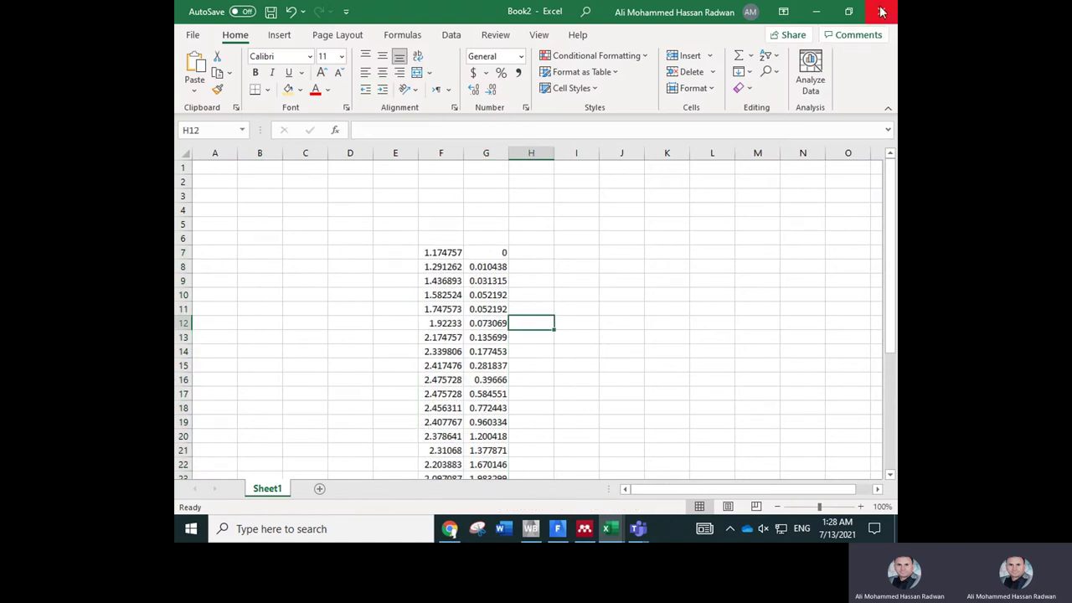
pyautogui.click(881, 12)
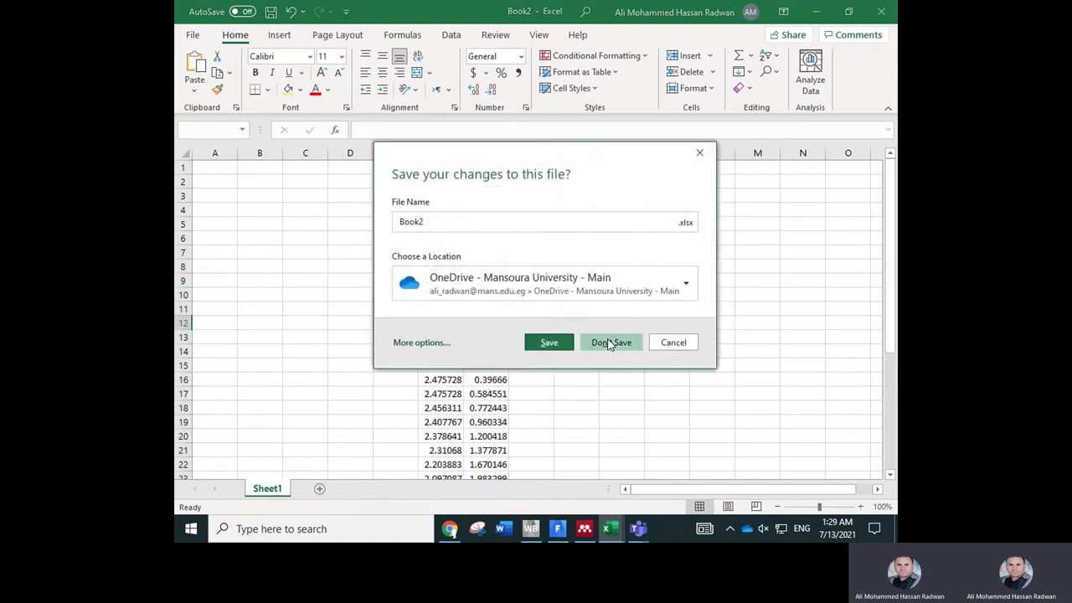
pyautogui.click(613, 342)
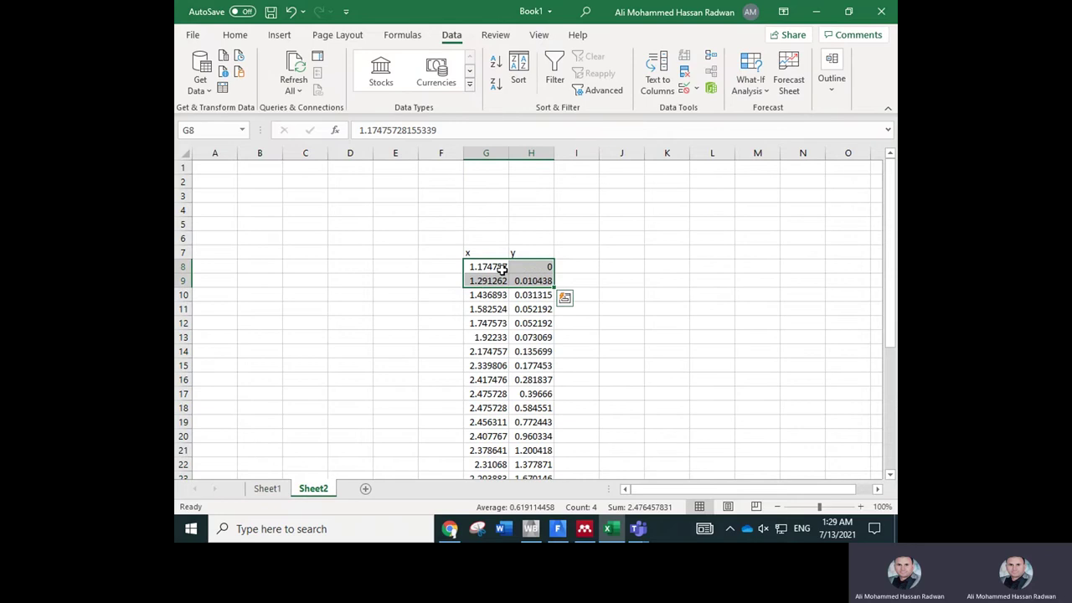
# Append a comma and the number 1554999 to the existing value in cell G11
pyautogui.click(492, 309)
pyautogui.click(442, 130)
pyautogui.write(',')
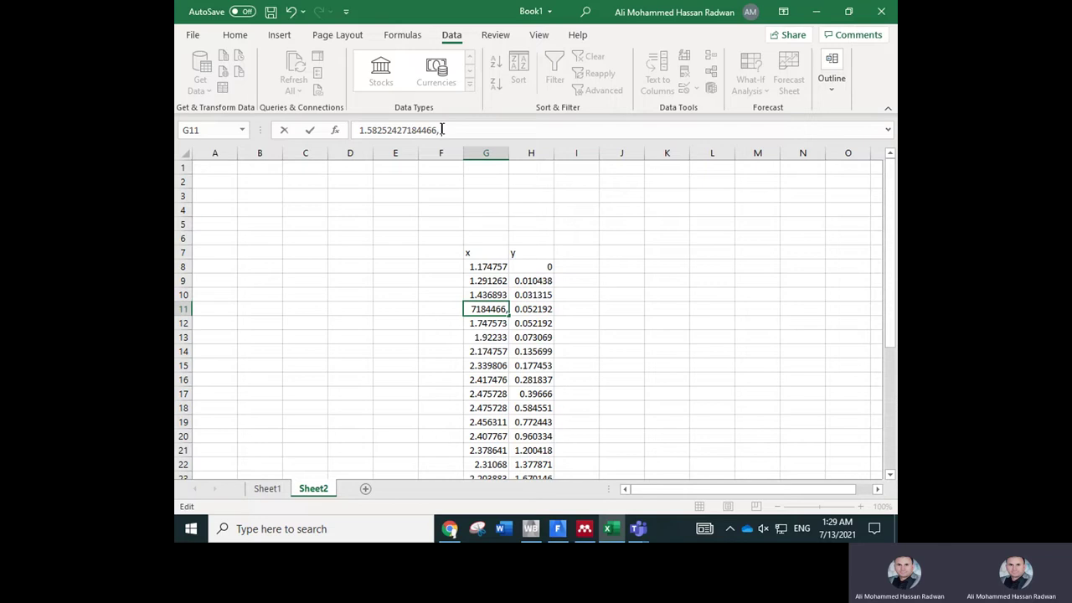
pyautogui.write('155')
pyautogui.write('999')
pyautogui.click(591, 237)
# Clear all header and coordinate cells around G11, including H11, so that only G11 keeps its content
pyautogui.moveTo(470, 253); pyautogui.dragTo(552, 296)
pyautogui.press('Delete')
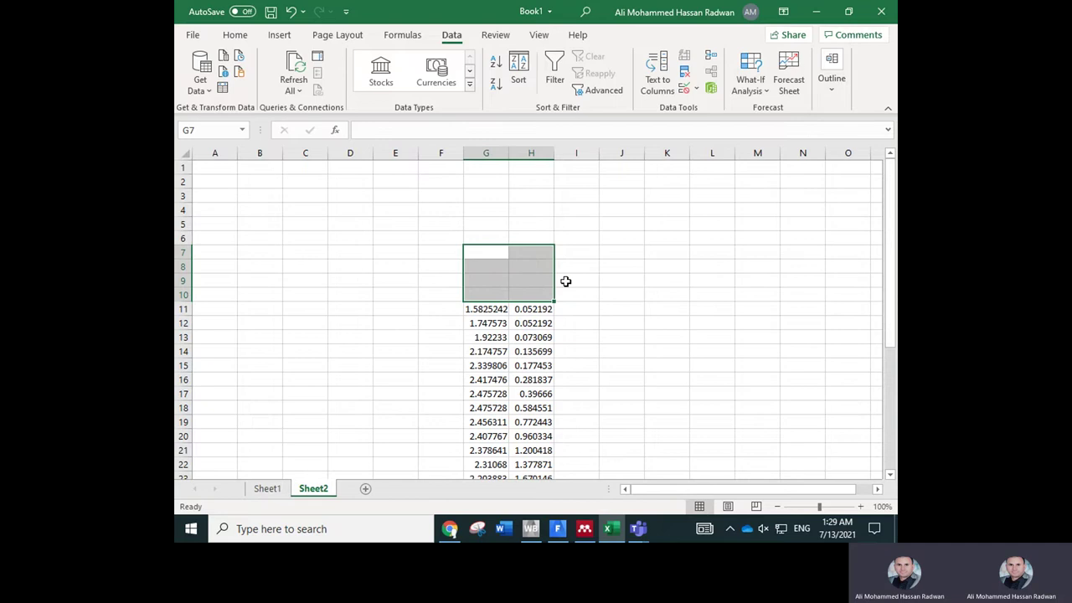
pyautogui.moveTo(483, 322); pyautogui.dragTo(536, 494)
pyautogui.press('Delete')
pyautogui.scroll(4, 535, 335)
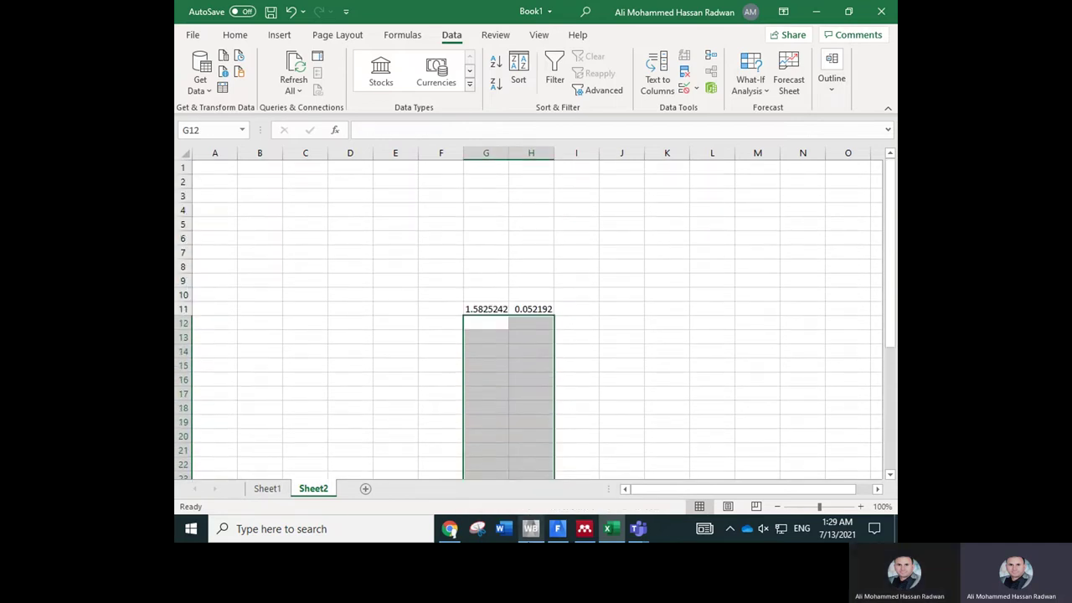
pyautogui.click(524, 310)
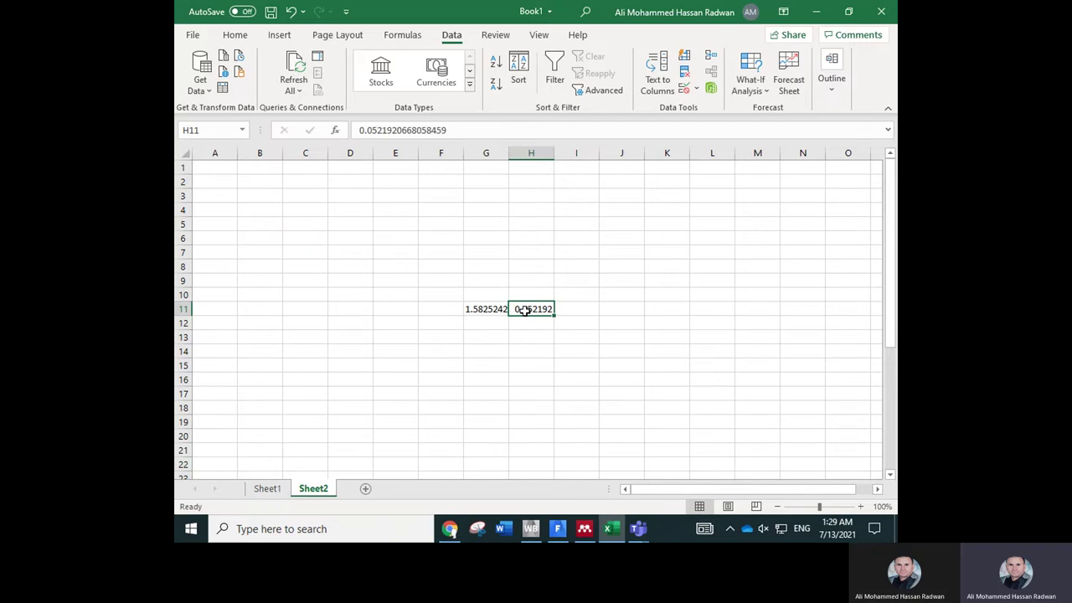
pyautogui.hotkey('ctrl', 'z')
# Split the comma-separated content of G11 with Text to Columns, using the Delimited type with tab and comma as delimiters
pyautogui.click(489, 320)
pyautogui.click(489, 310)
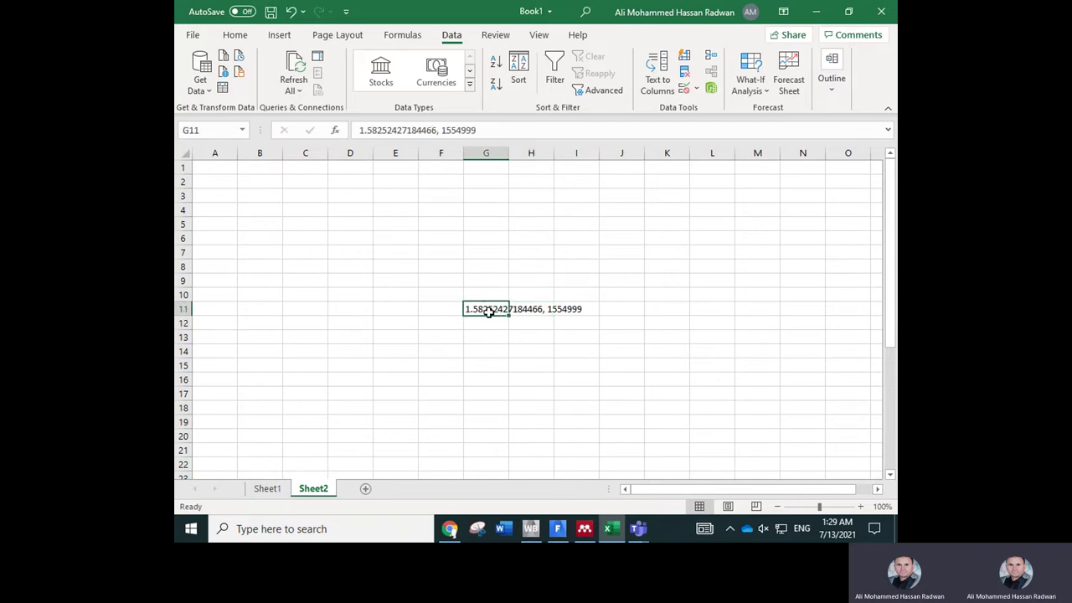
pyautogui.moveTo(361, 132); pyautogui.dragTo(475, 131)
pyautogui.click(381, 131)
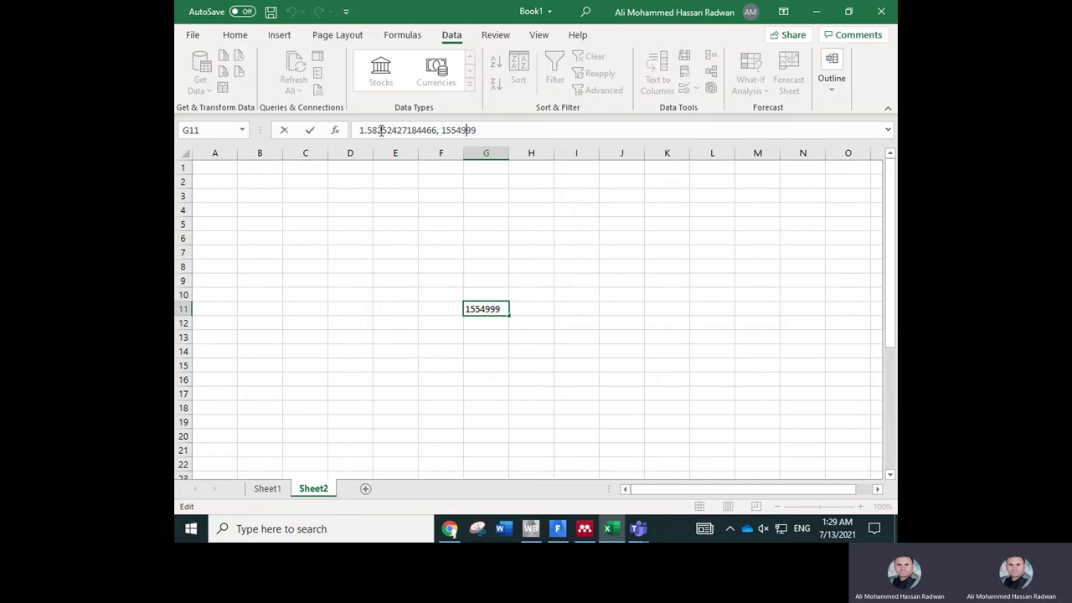
pyautogui.click(438, 253)
pyautogui.click(490, 315)
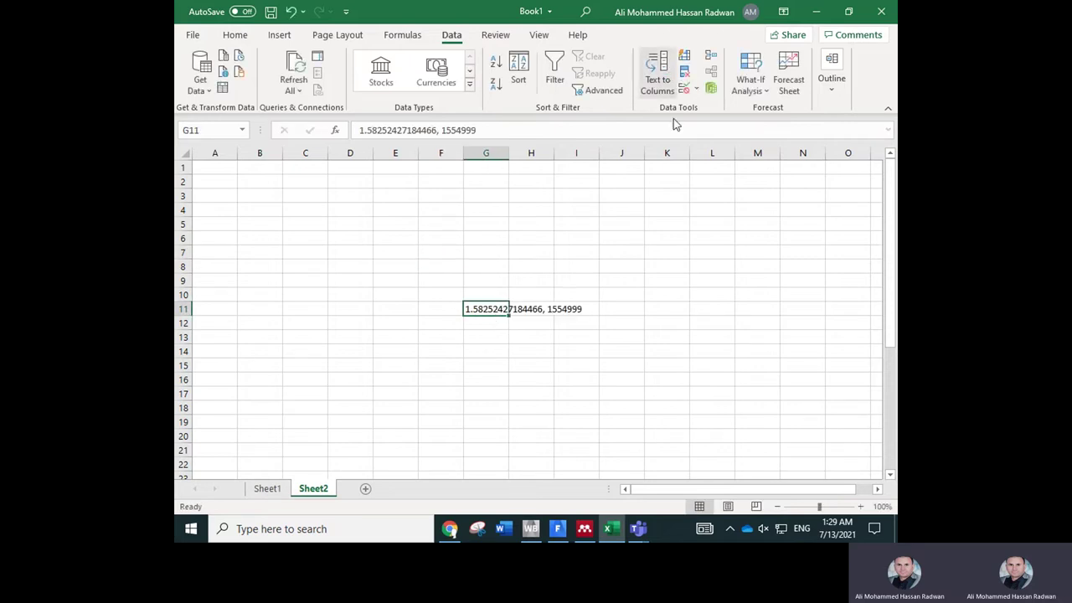
pyautogui.click(657, 75)
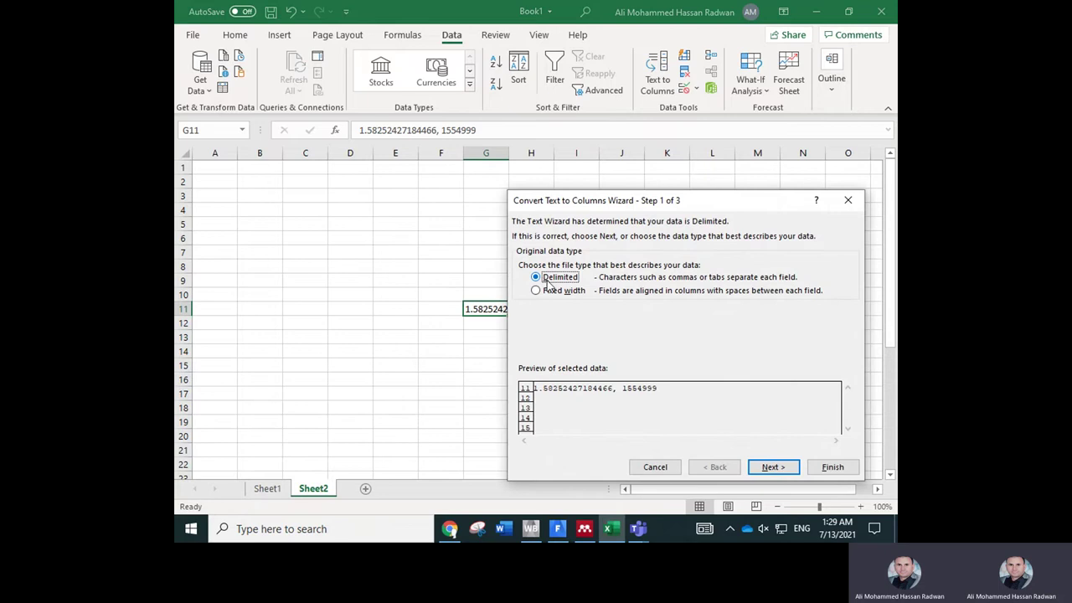
pyautogui.click(766, 471)
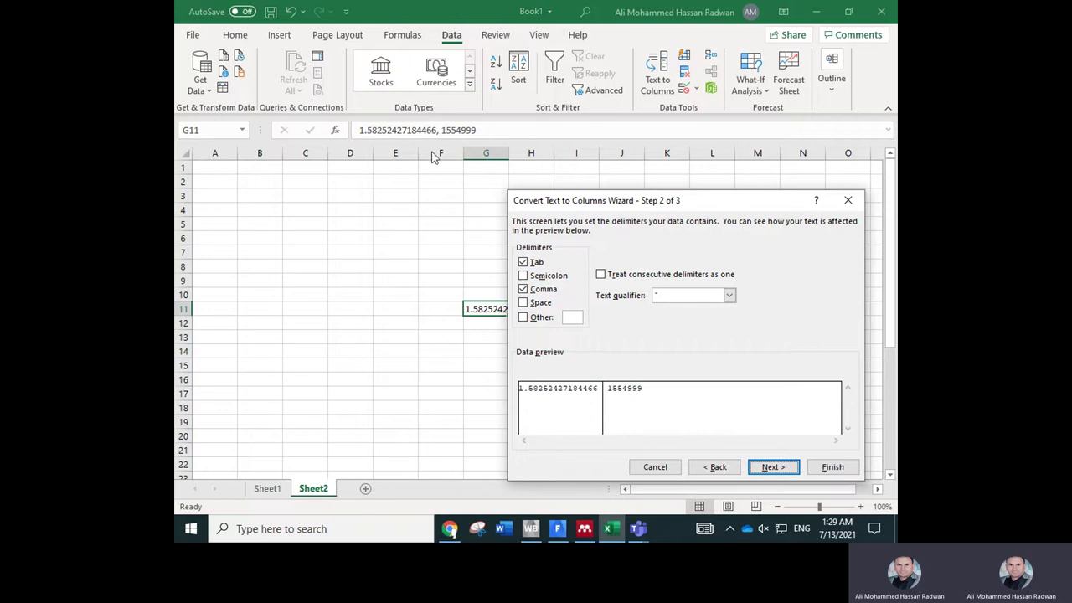
pyautogui.click(772, 468)
pyautogui.click(832, 467)
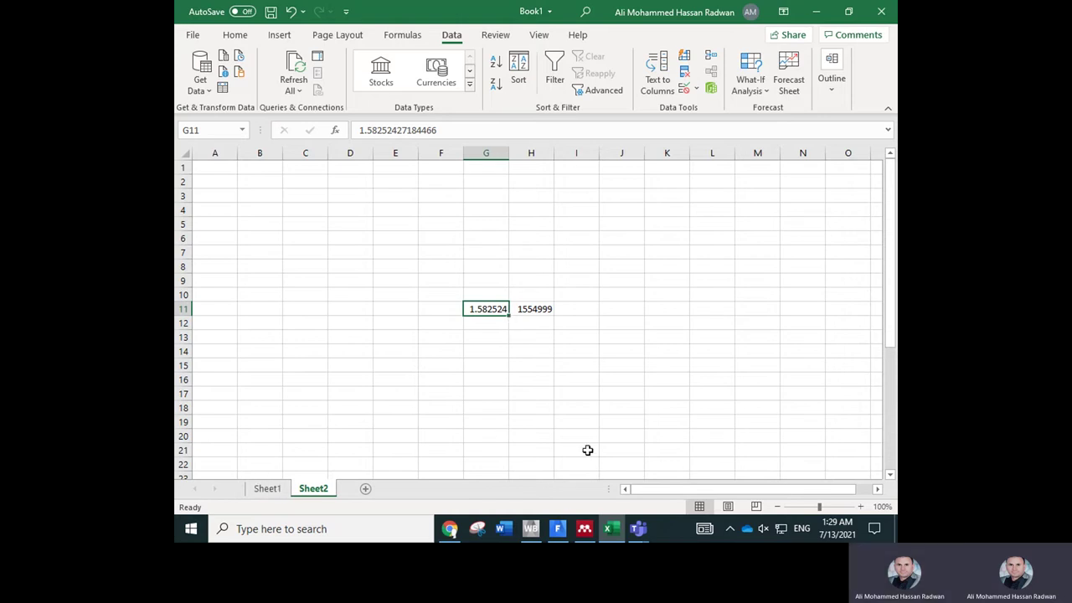
# Paste the copied boundary coordinates into Sheet2 starting at cell D6
pyautogui.click(342, 243)
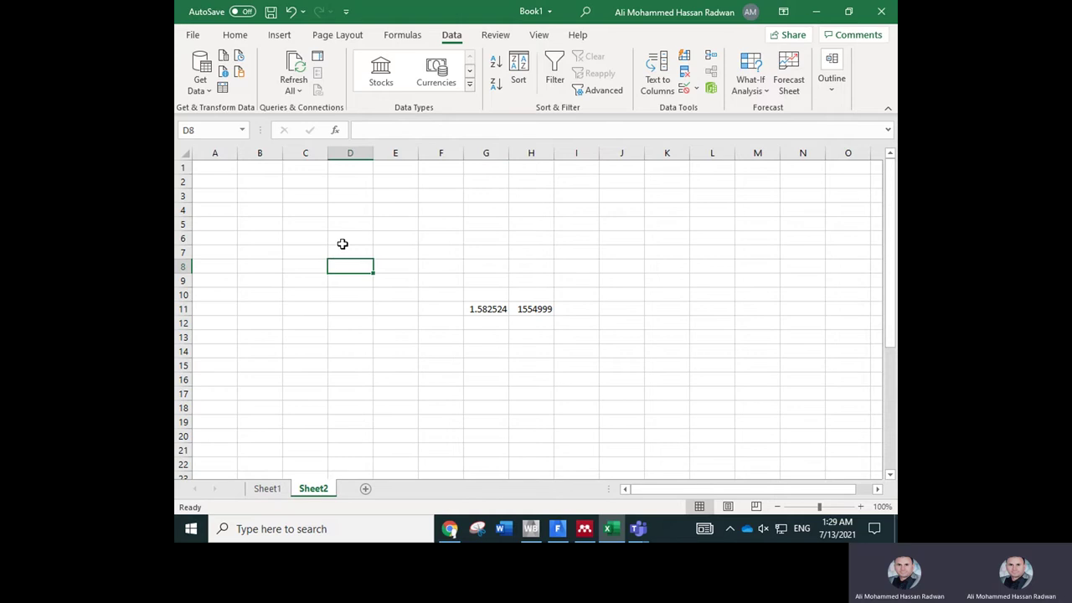
pyautogui.rightClick(344, 243)
pyautogui.click(378, 190)
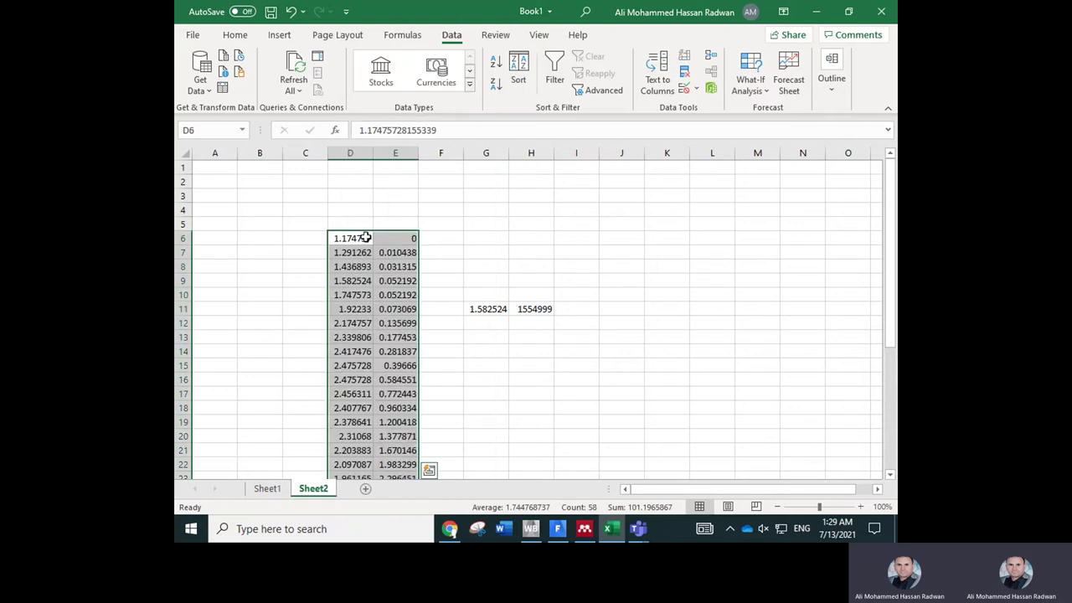
pyautogui.scroll(-8, 358, 315)
pyautogui.scroll(6, 359, 316)
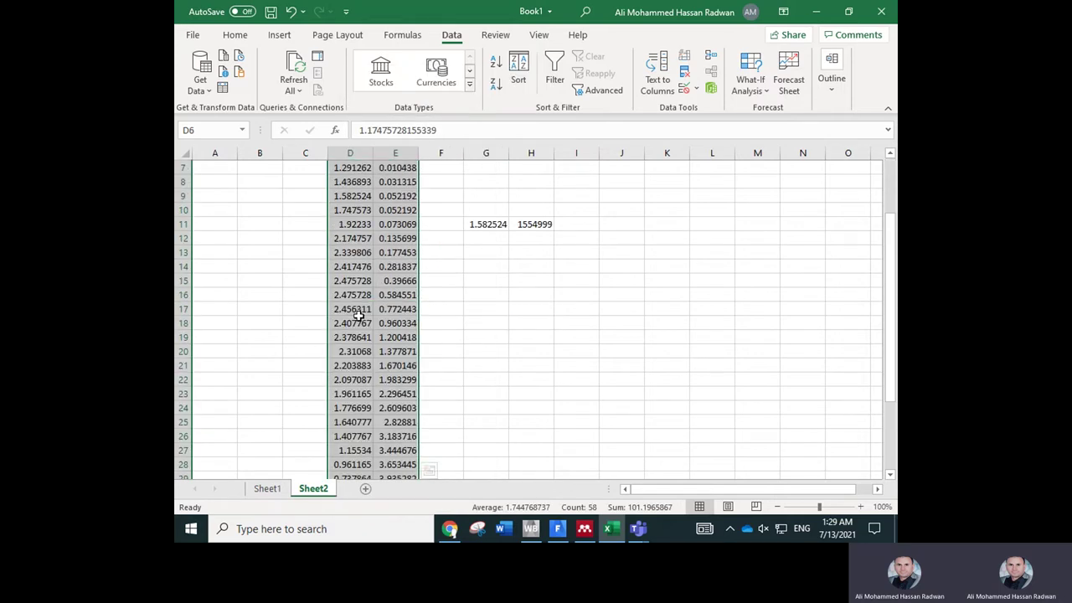
# Examine the X and Y values of the "Aftre 10 min" table on Sheet1, and minimize the workbook
pyautogui.click(269, 489)
pyautogui.click(329, 203)
pyautogui.click(305, 217)
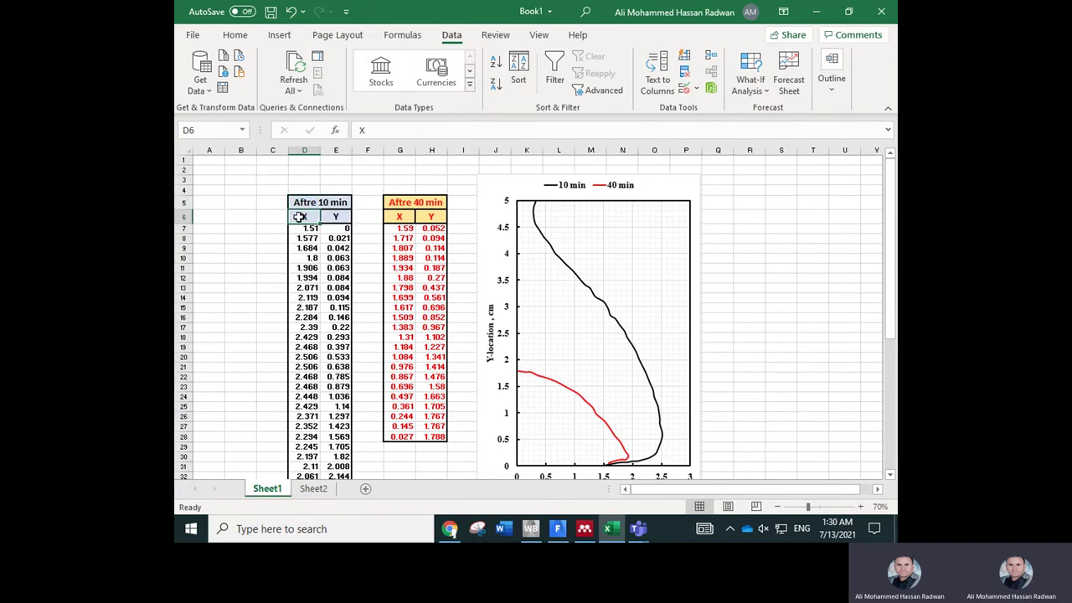
pyautogui.moveTo(308, 228); pyautogui.dragTo(335, 430)
pyautogui.scroll(6, 335, 430)
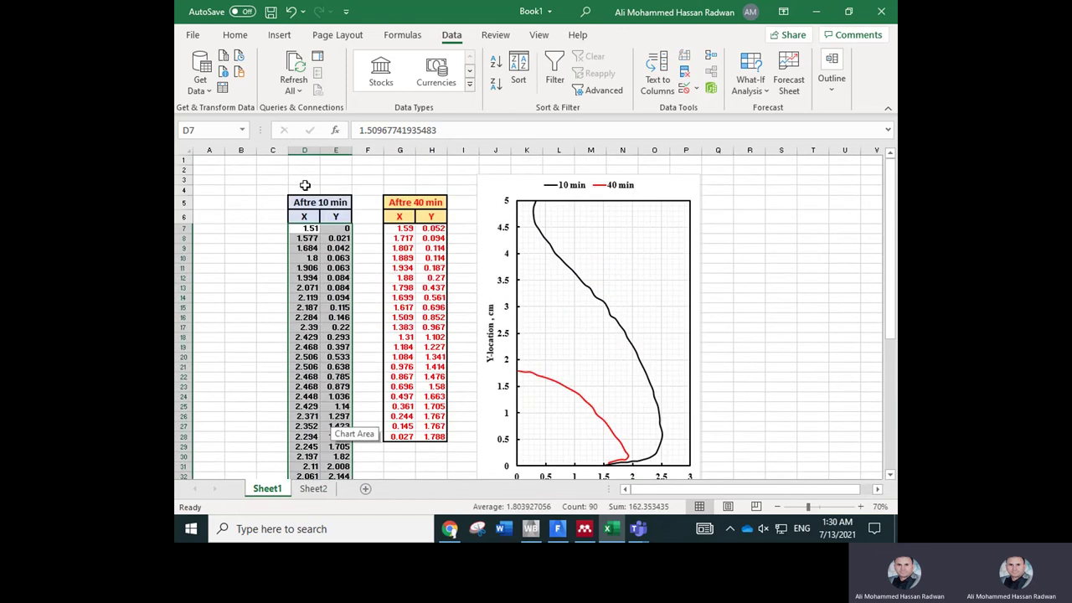
pyautogui.click(334, 201)
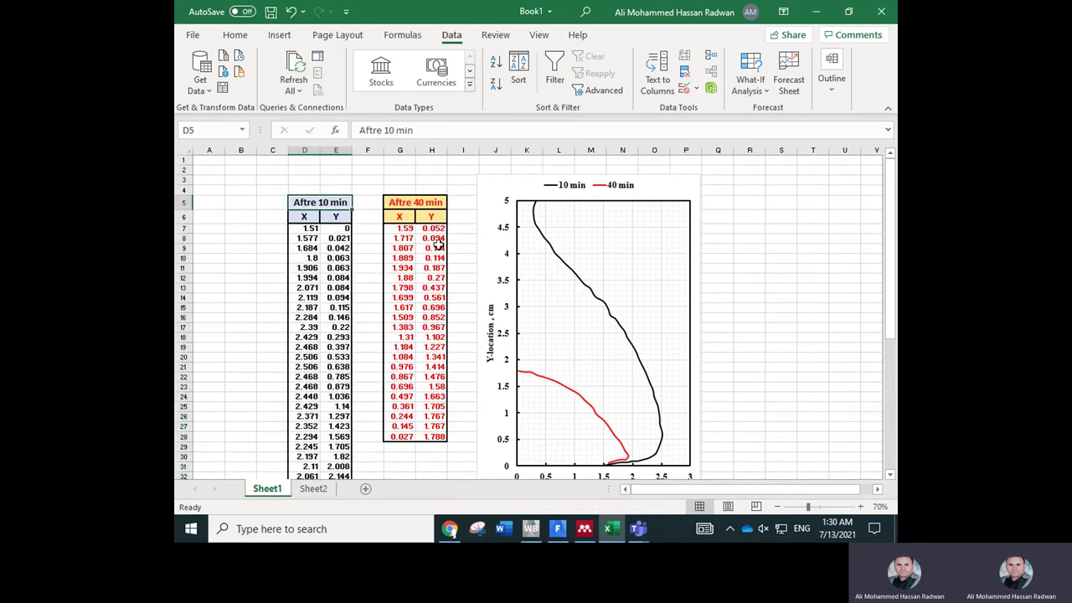
pyautogui.click(817, 12)
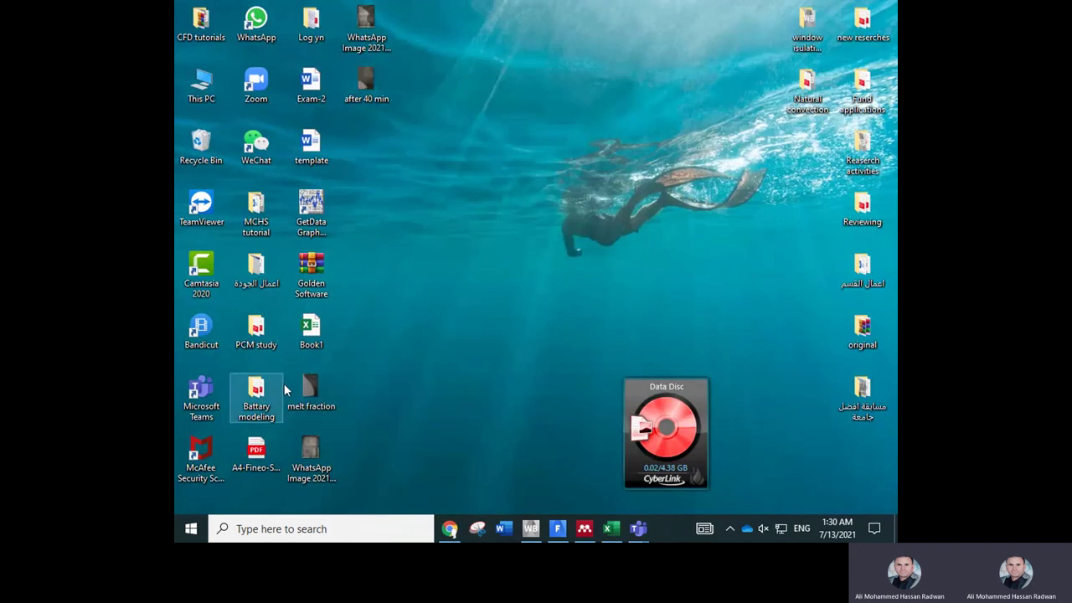
# View the "after 40 min" photo from the desktop, close it, and return to the Book1 workbook in Excel
pyautogui.doubleClick(362, 97)
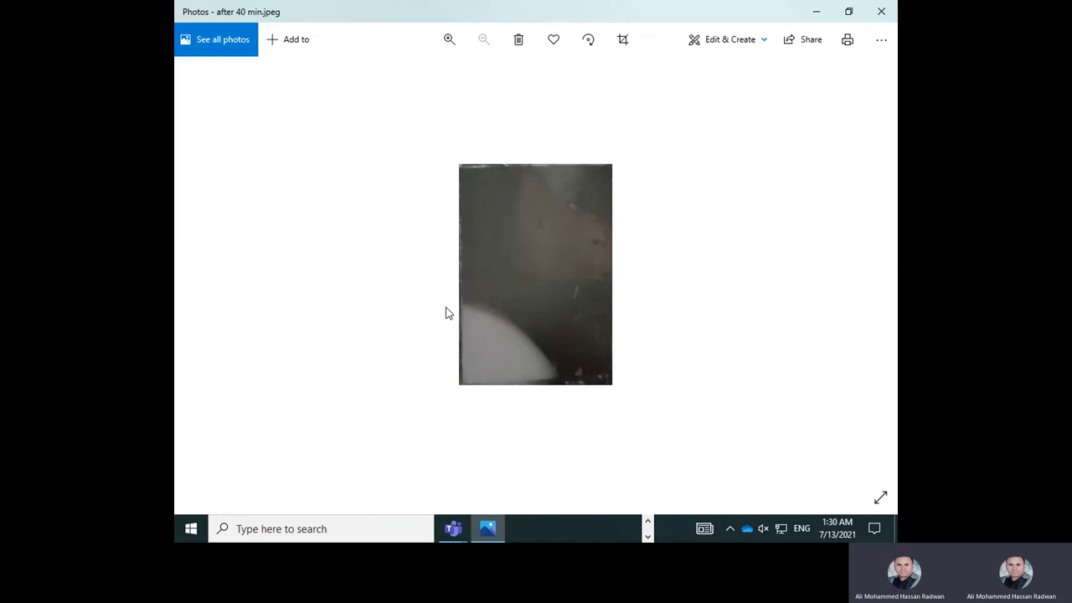
pyautogui.click(883, 13)
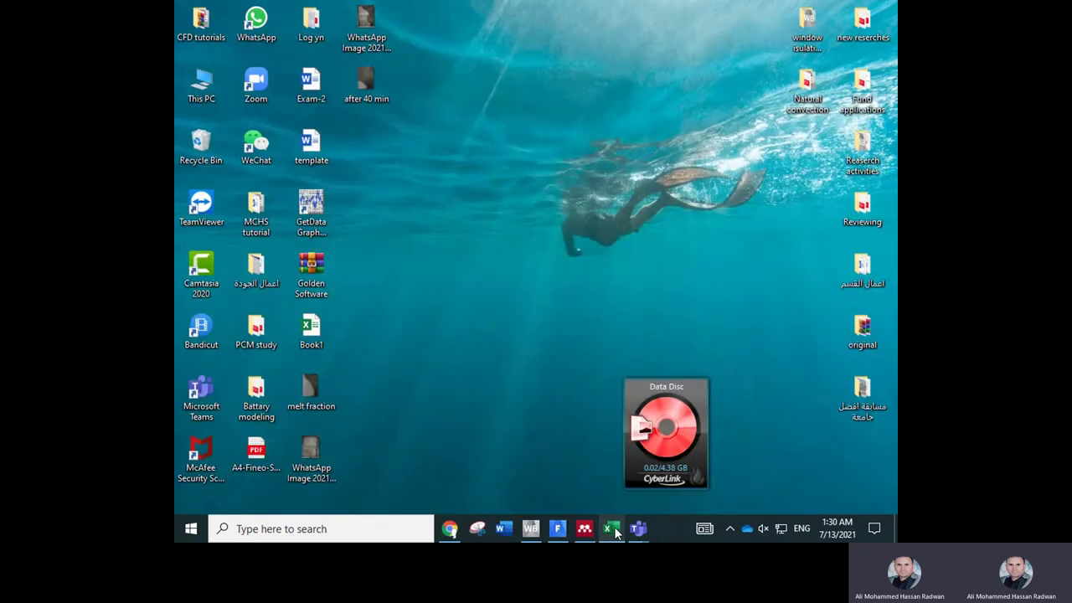
pyautogui.click(612, 528)
pyautogui.click(340, 238)
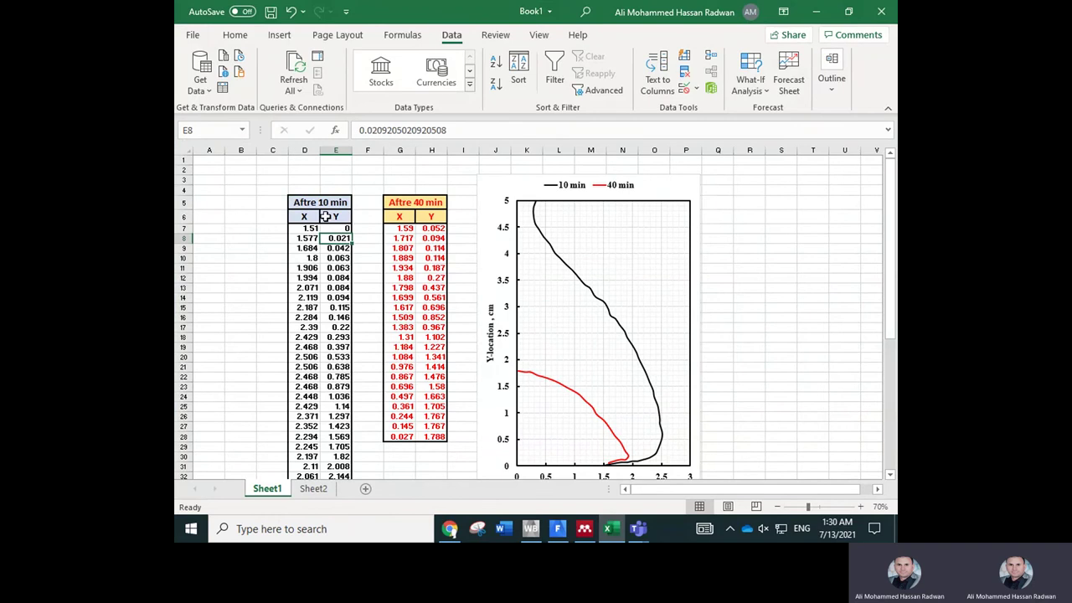
# Nudge the Sheet1 chart slightly to the right and inspect its 10 min boundary series alongside the 40 min curve
pyautogui.click(489, 180)
pyautogui.moveTo(489, 176)
pyautogui.mouseDown()
pyautogui.moveTo(498, 185)
pyautogui.moveTo(480, 179)
pyautogui.moveTo(494, 176)
pyautogui.mouseUp()
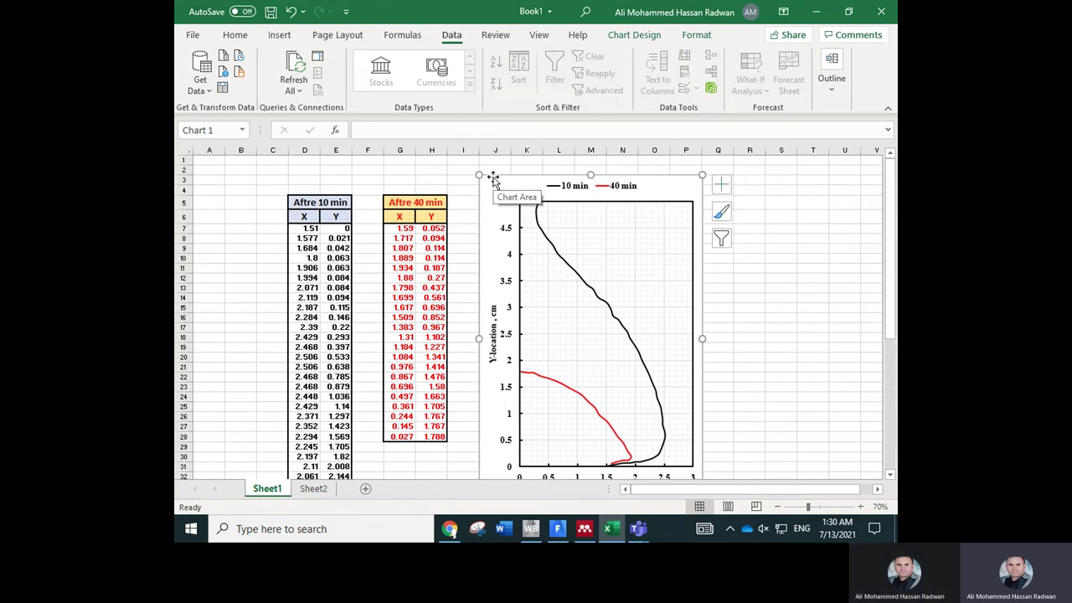
pyautogui.click(618, 336)
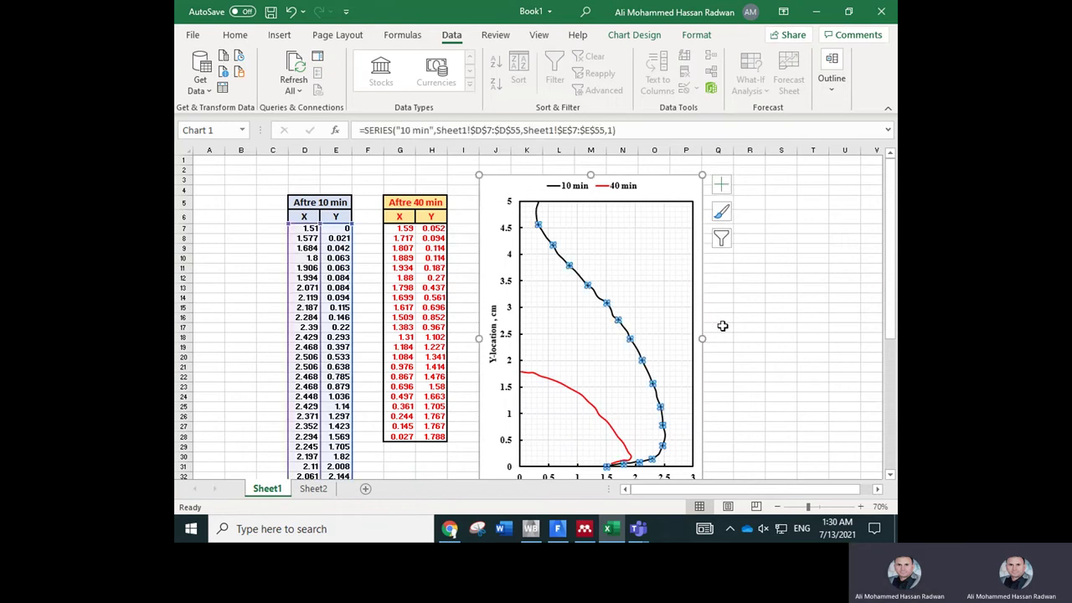
pyautogui.click(720, 326)
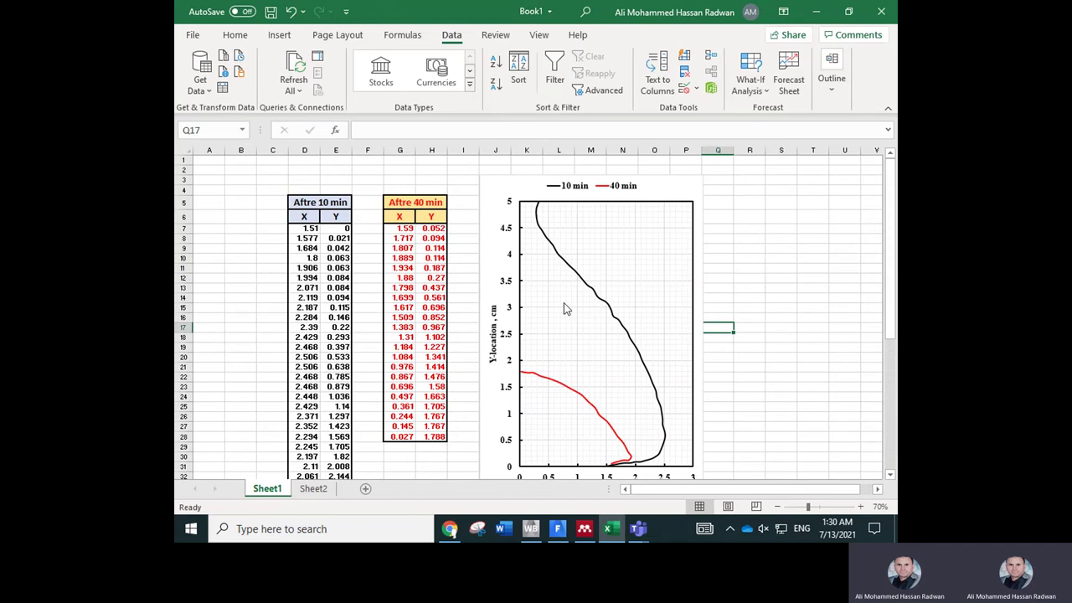
pyautogui.click(634, 350)
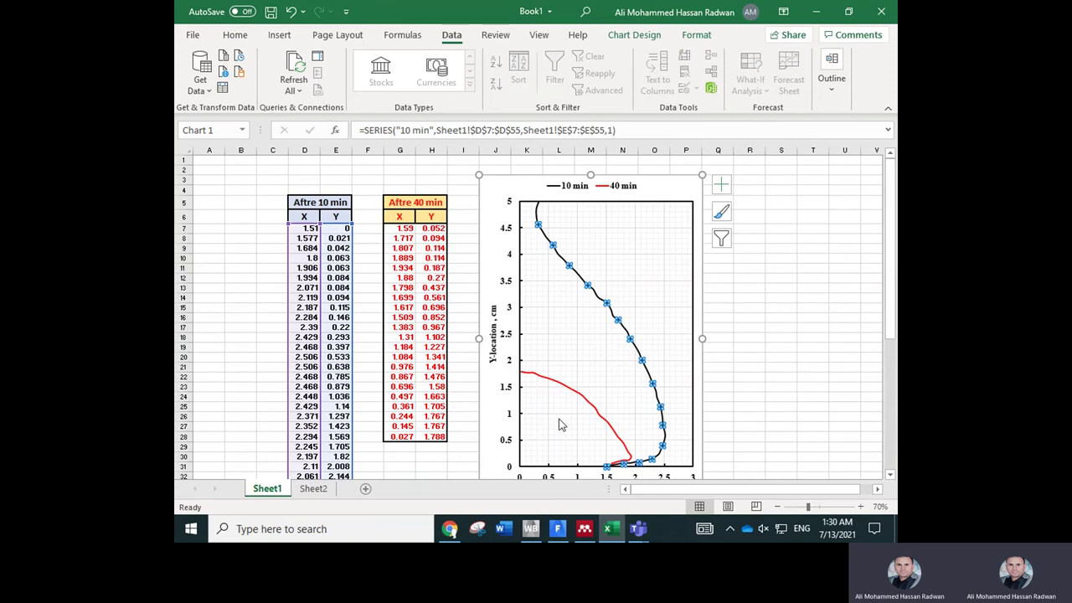
pyautogui.click(509, 183)
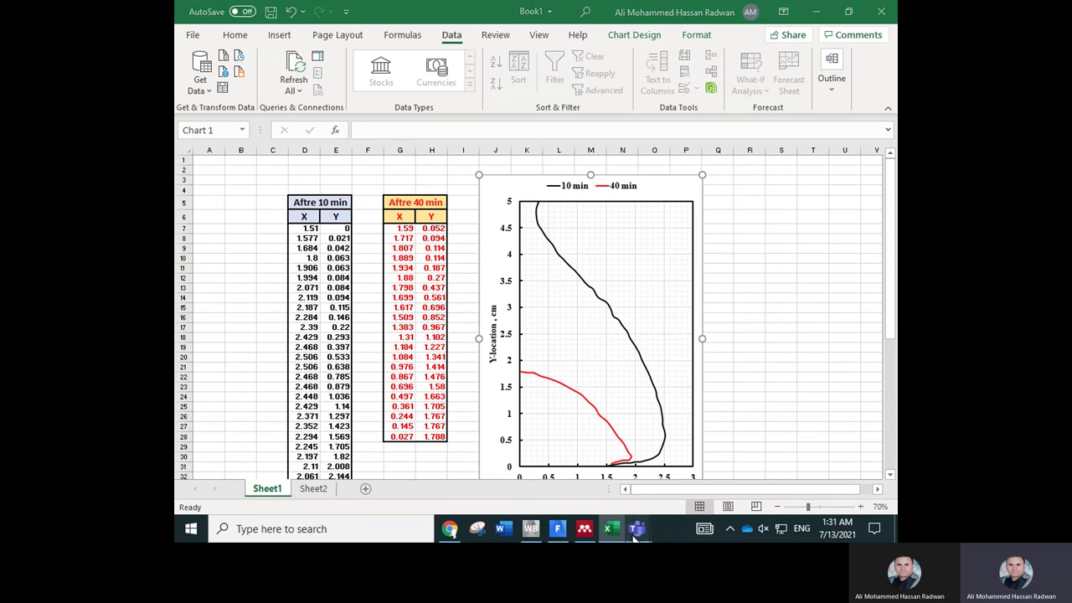
# Switch to the "melting front video" meeting in Microsoft Teams and open its list of additional meeting actions
pyautogui.moveTo(638, 528)
pyautogui.click(611, 457)
pyautogui.click(649, 50)
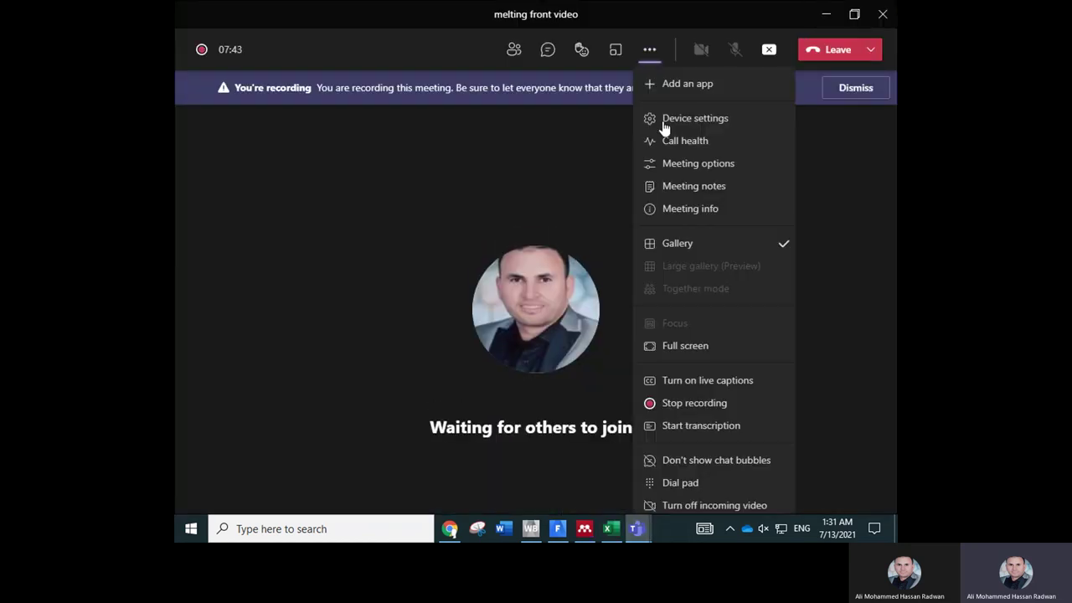